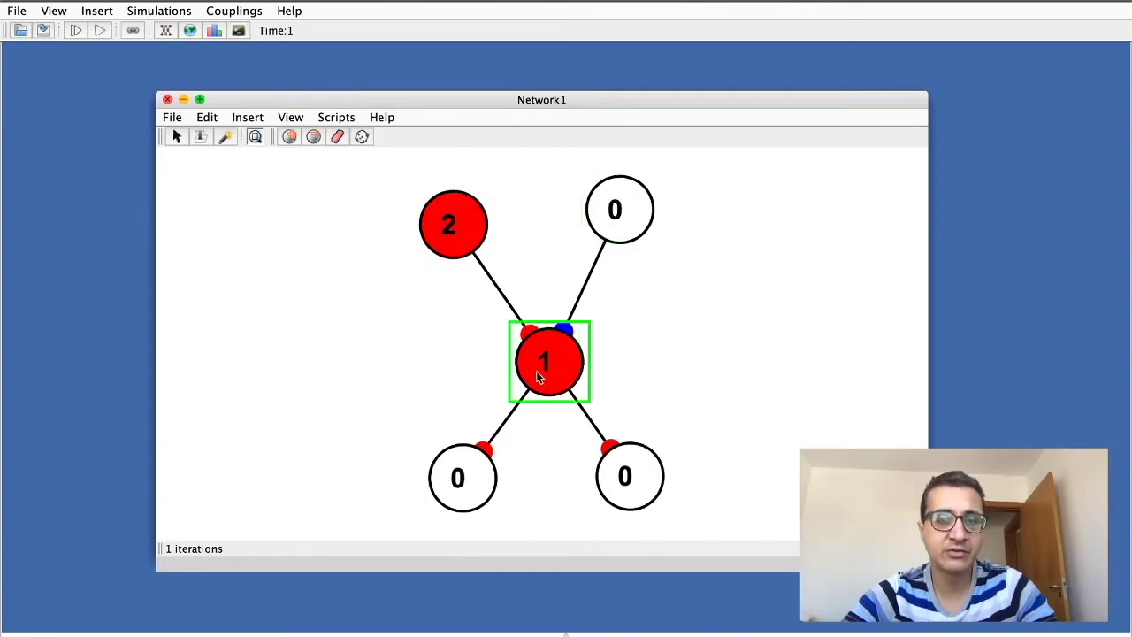
Examine the central neuron, the lower-left neuron and the connection between them
left_click(675, 379)
left_click(461, 476)
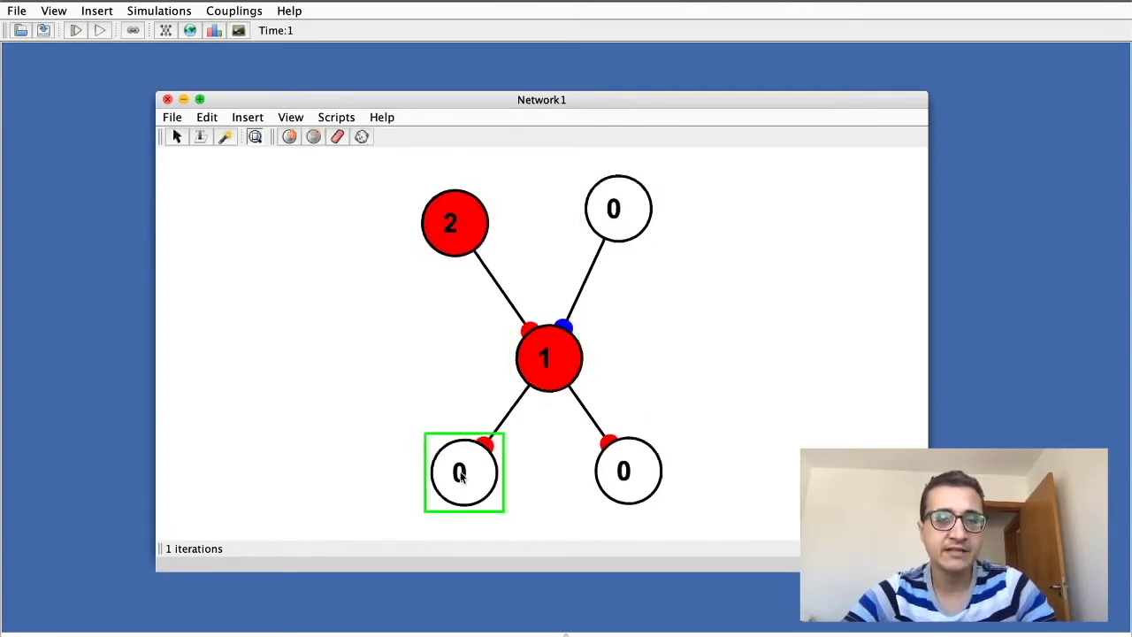
left_click(558, 358)
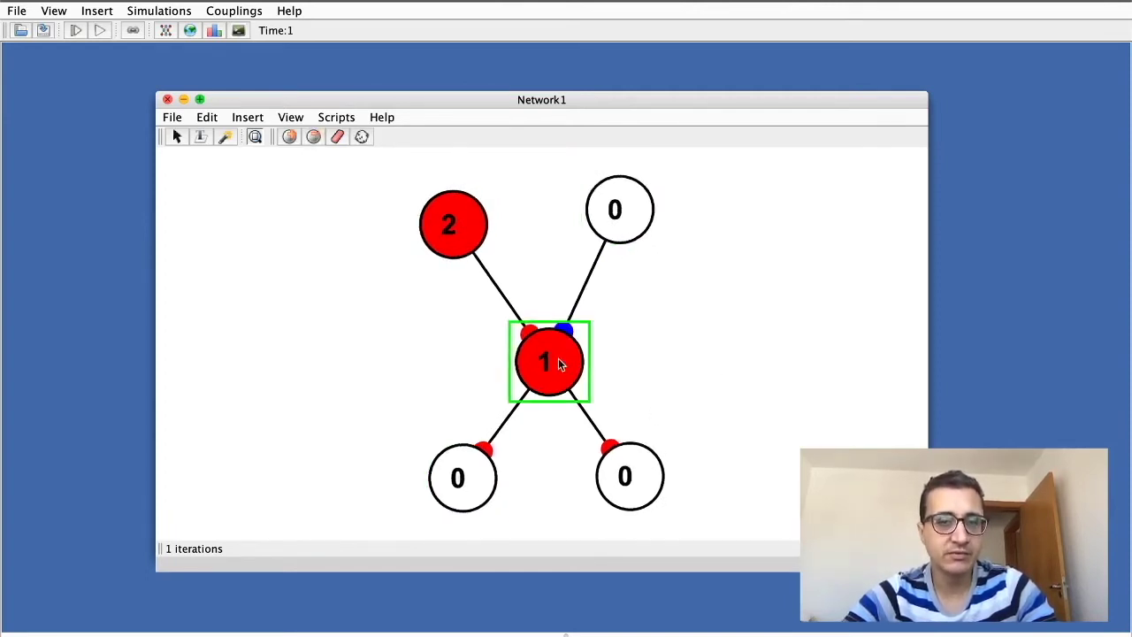
left_click(484, 442)
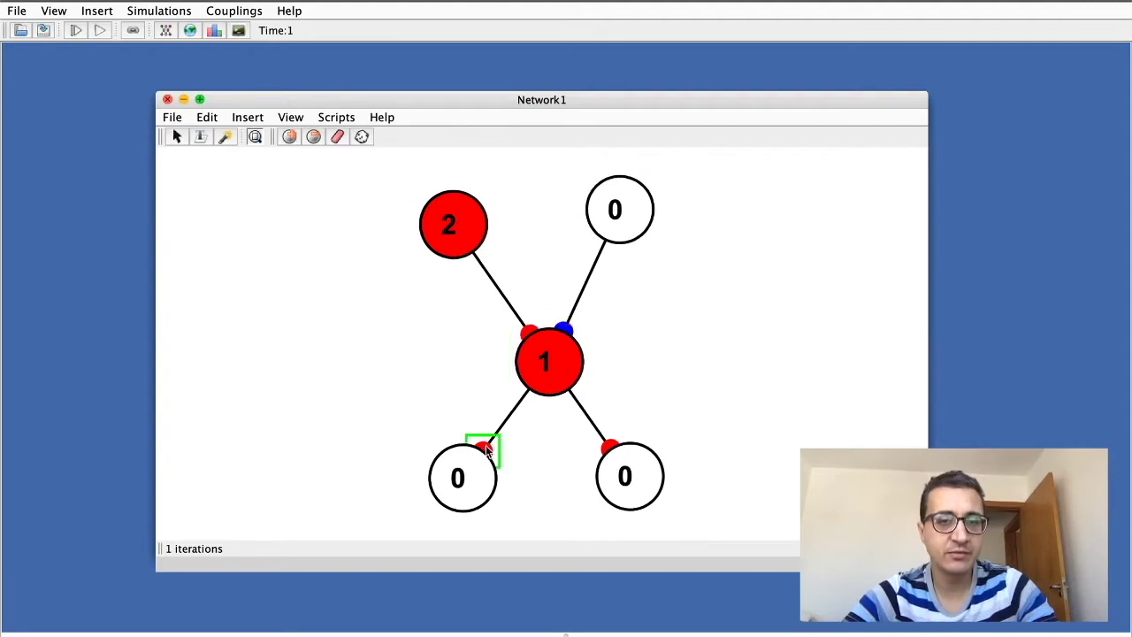
left_click(461, 485)
left_click(539, 374)
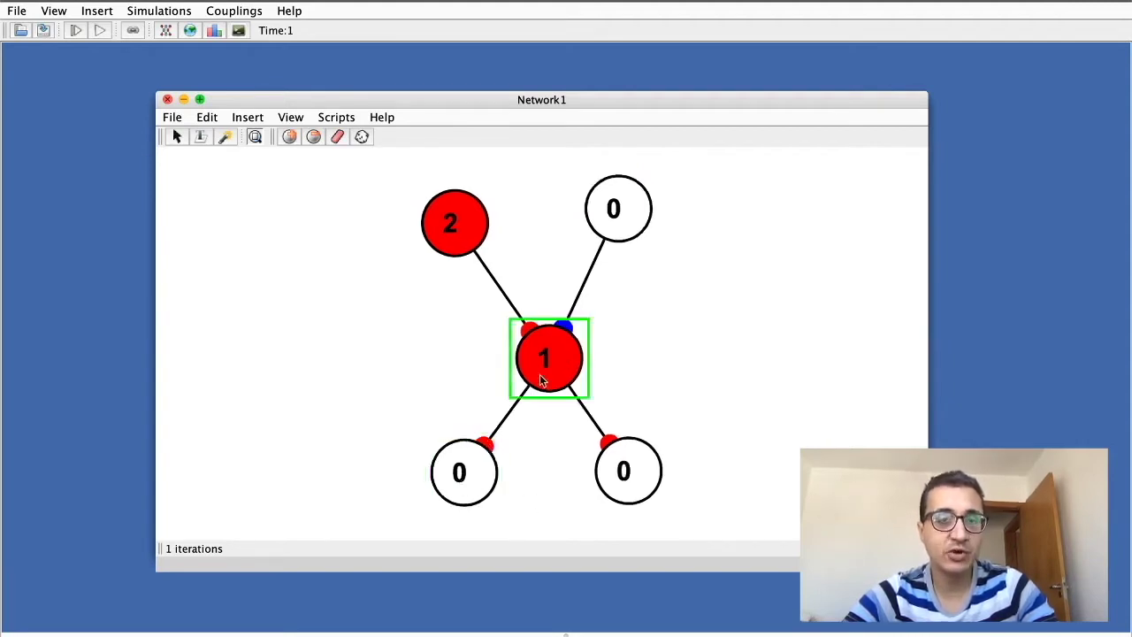
left_click(458, 482)
left_click(546, 363)
left_click(459, 473)
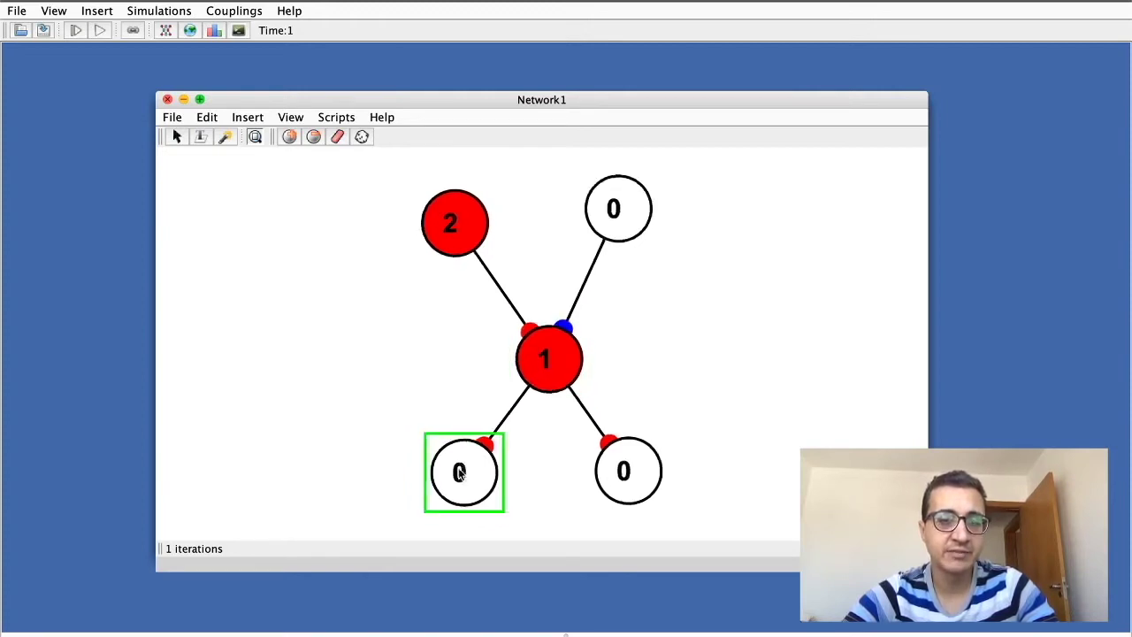
Shift the lower-left and central neurons slightly left and the upper-left neuron slightly right
mouse_move(462, 475)
left_mouse_down()
mouse_move(442, 450)
mouse_move(428, 481)
mouse_move(439, 457)
mouse_move(471, 480)
mouse_move(453, 477)
left_mouse_up()
left_click(528, 356)
left_click_drag(528, 356, 543, 355)
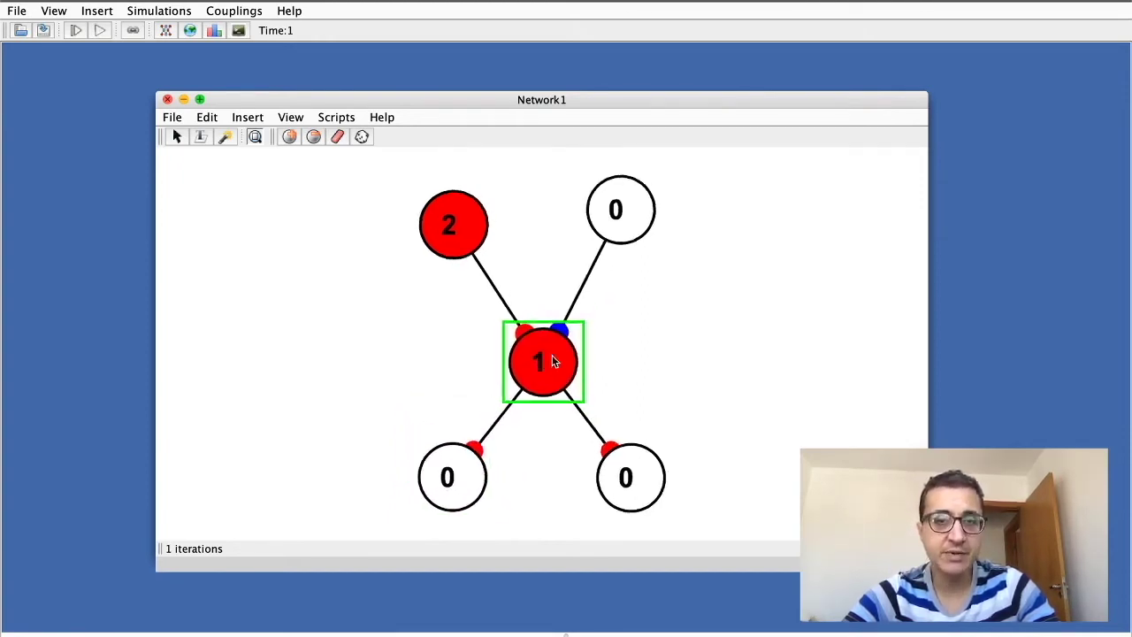
left_click(444, 222)
mouse_move(442, 223)
left_mouse_down()
mouse_move(460, 213)
mouse_move(454, 222)
left_mouse_up()
Clear the selection in the network and advance the simulation by one iteration
left_click(637, 231)
left_click(688, 217)
left_click_drag(683, 227, 692, 460)
left_click_drag(695, 237, 698, 538)
left_click(627, 232)
left_click(372, 296)
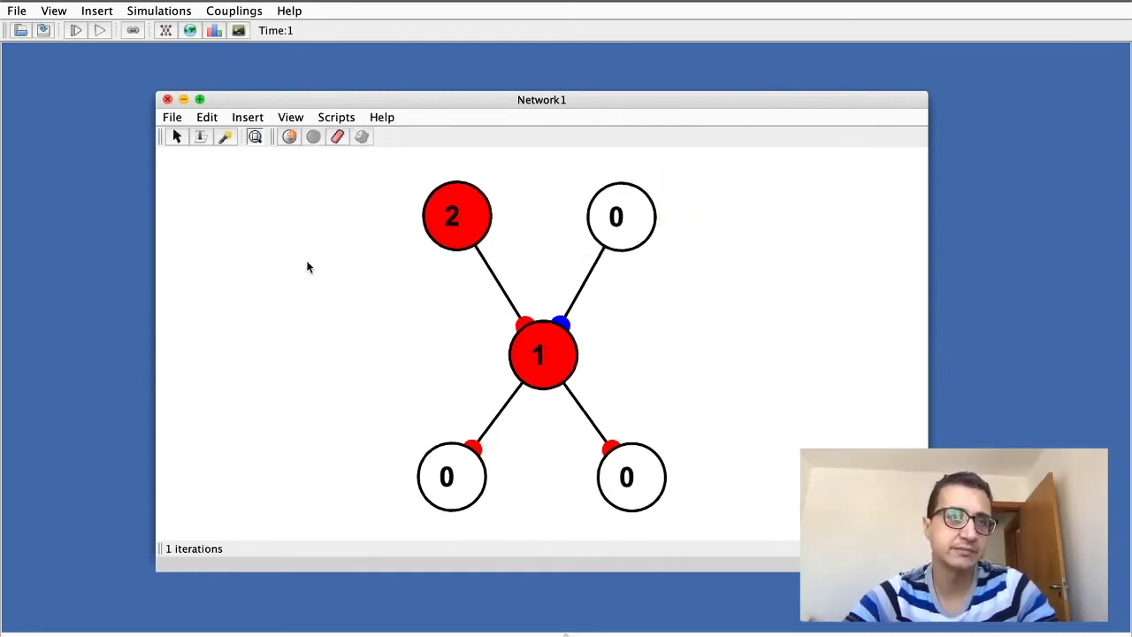
left_click(77, 31)
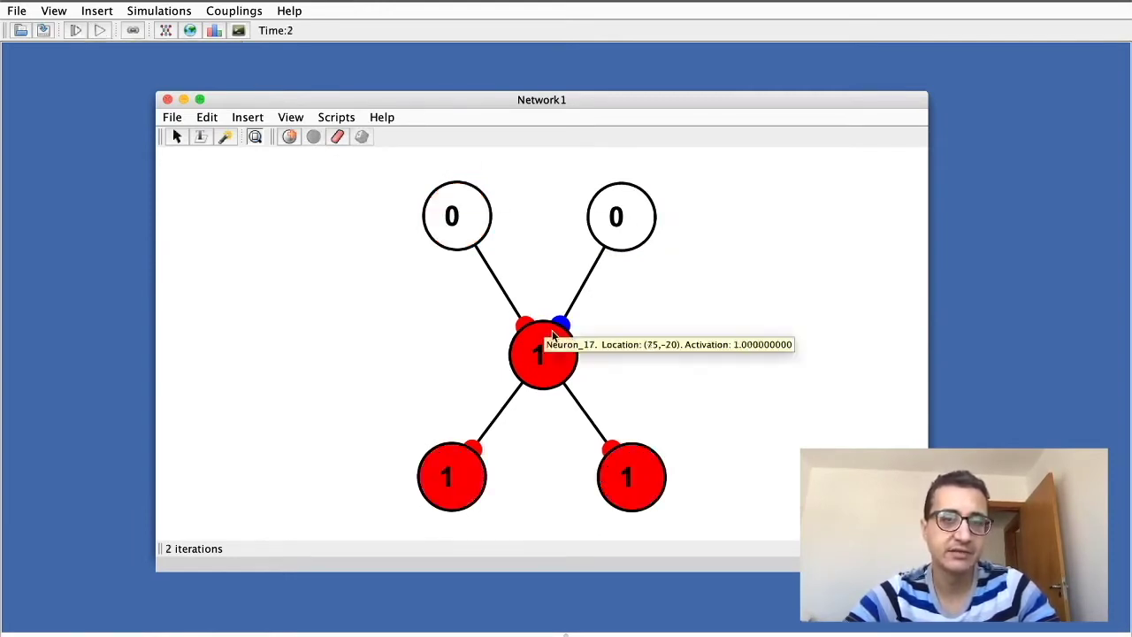
Open the central neuron's properties with the additional settings expanded, and enlarge the dialog
left_click(559, 362)
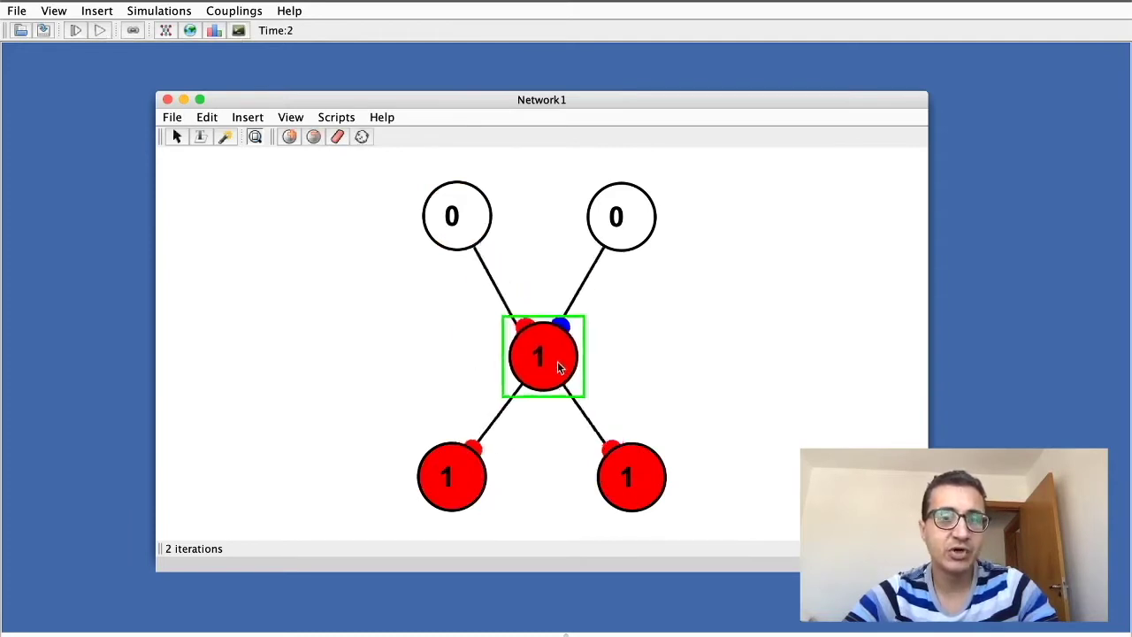
double_click(559, 358)
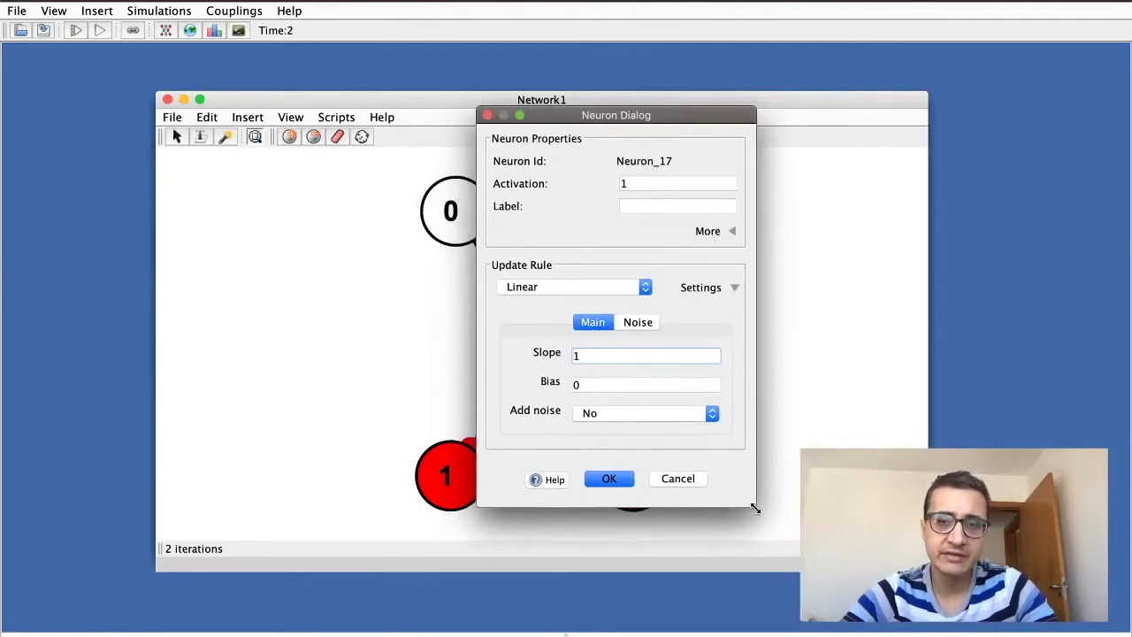
left_click_drag(753, 505, 925, 567)
left_click(900, 232)
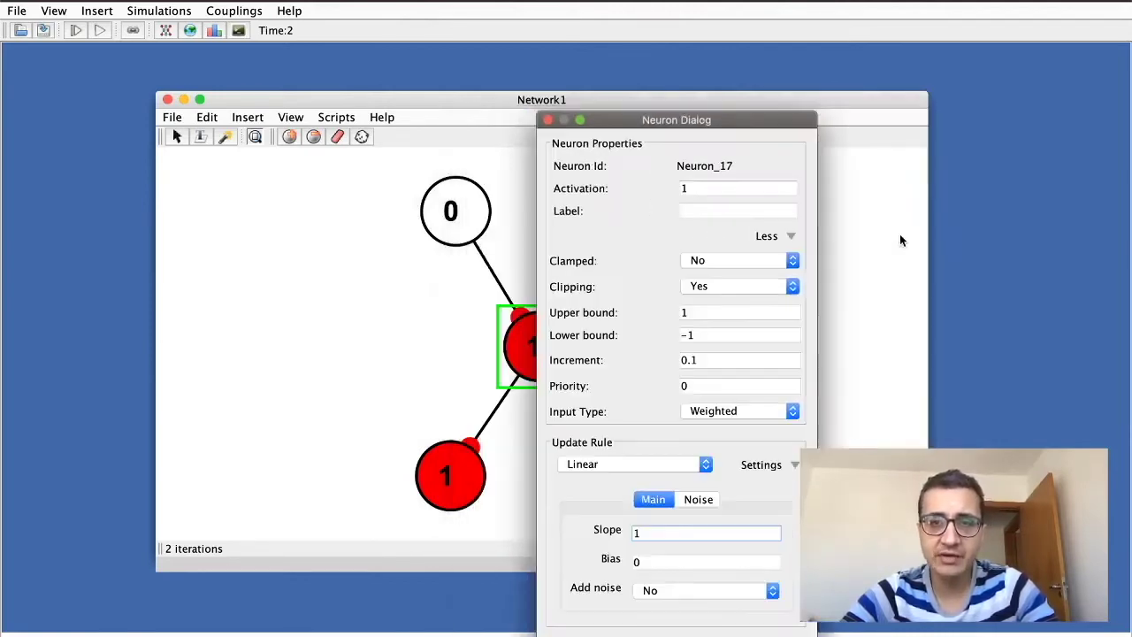
left_click_drag(768, 120, 620, 42)
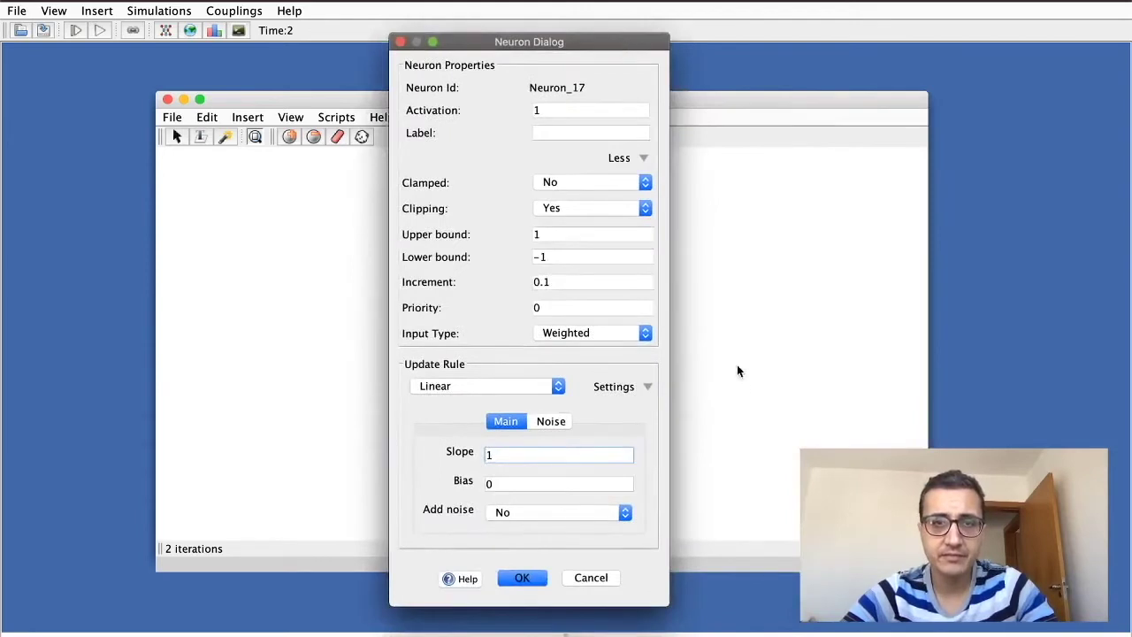
left_click_drag(667, 604, 845, 636)
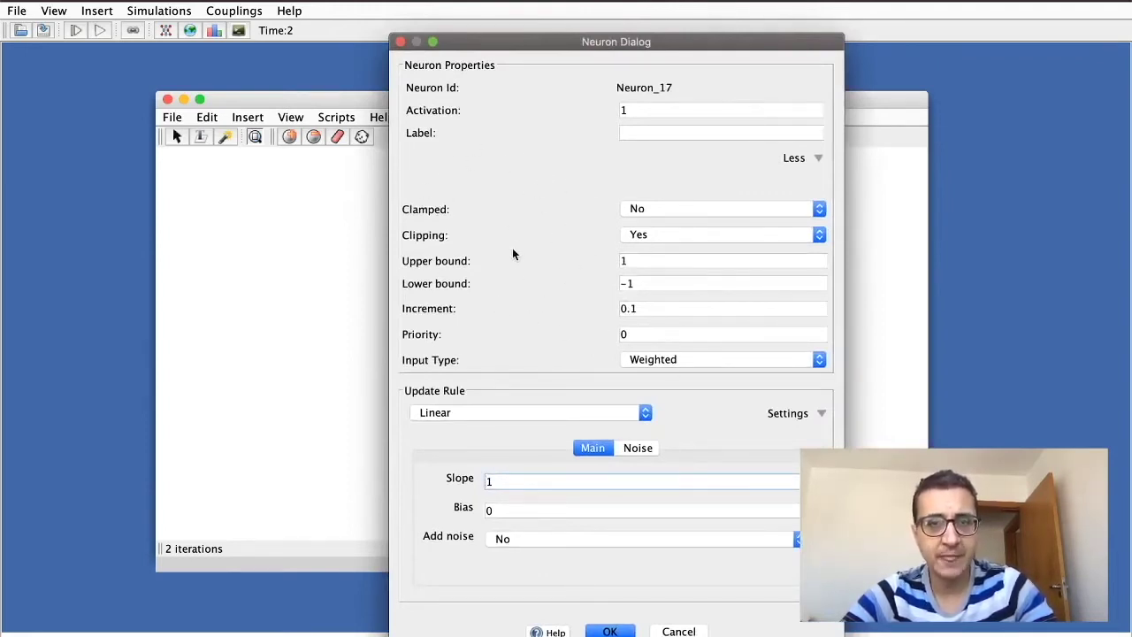
Examine the central neuron's clipping limits, comparing its upper bound and lower bound
left_click(665, 259)
left_click(655, 284)
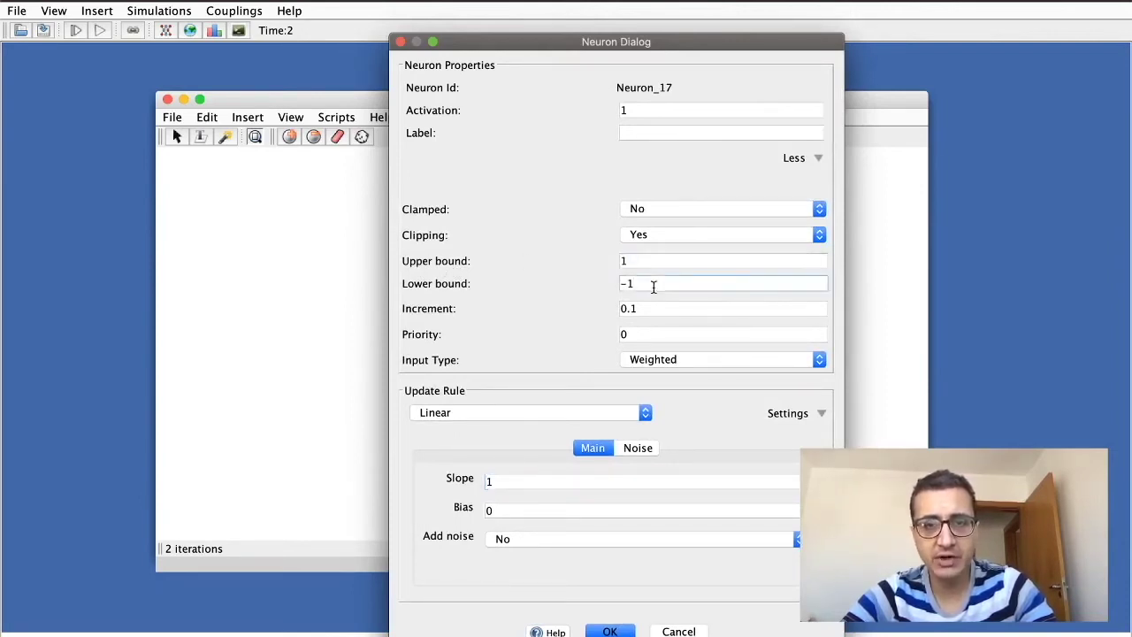
left_click(645, 261)
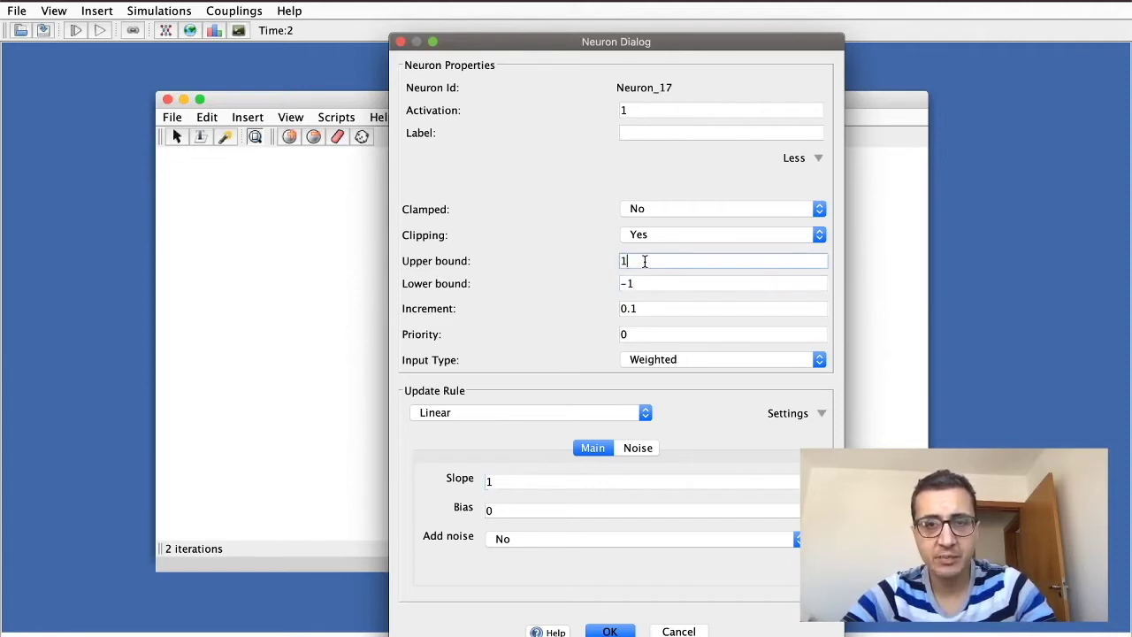
left_click(653, 284)
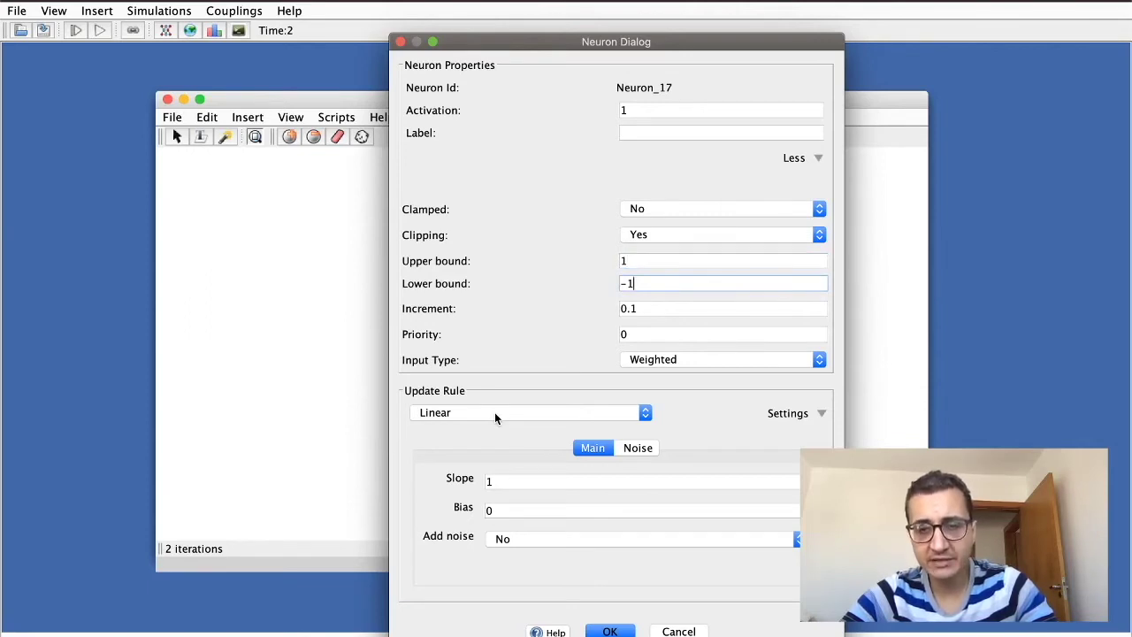
left_click(643, 262)
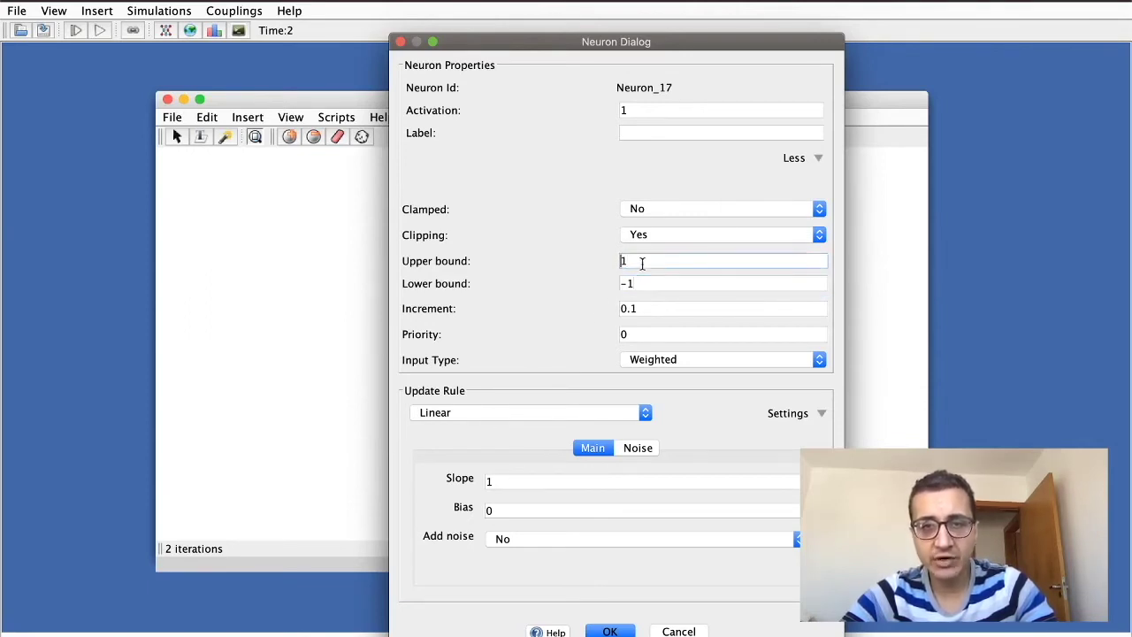
left_click(650, 282)
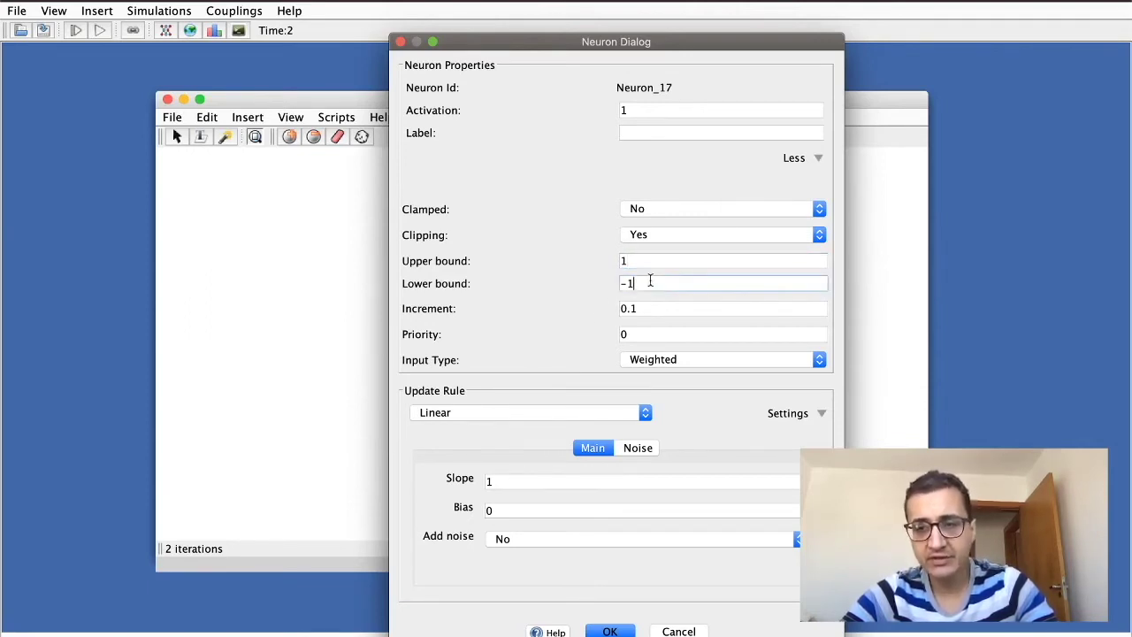
left_click(663, 262)
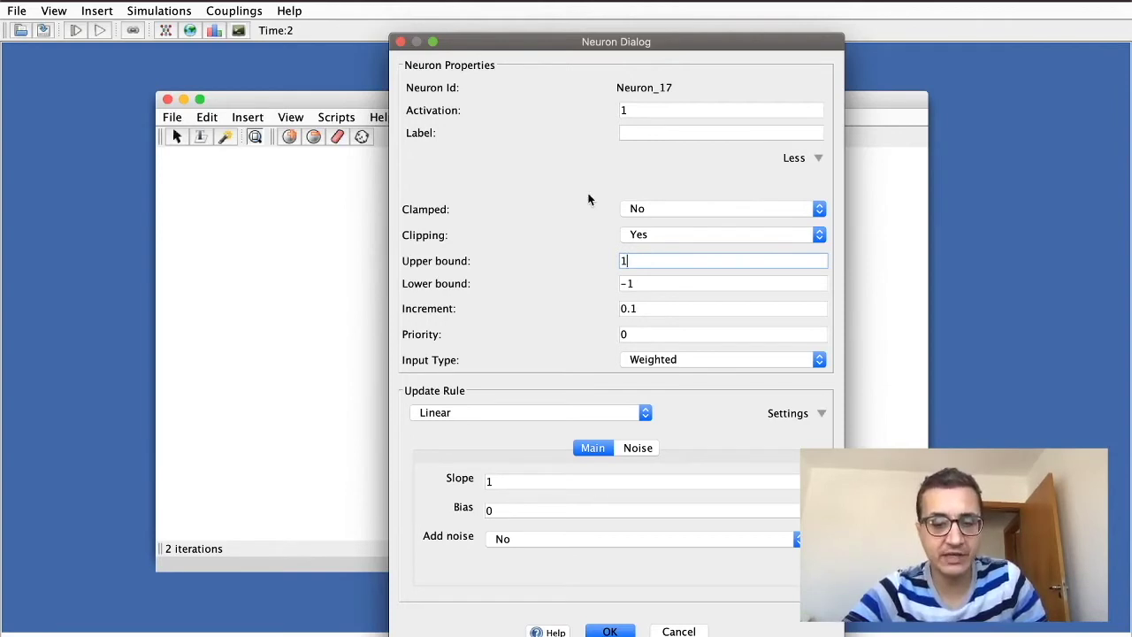
left_click(633, 283)
left_click(658, 259)
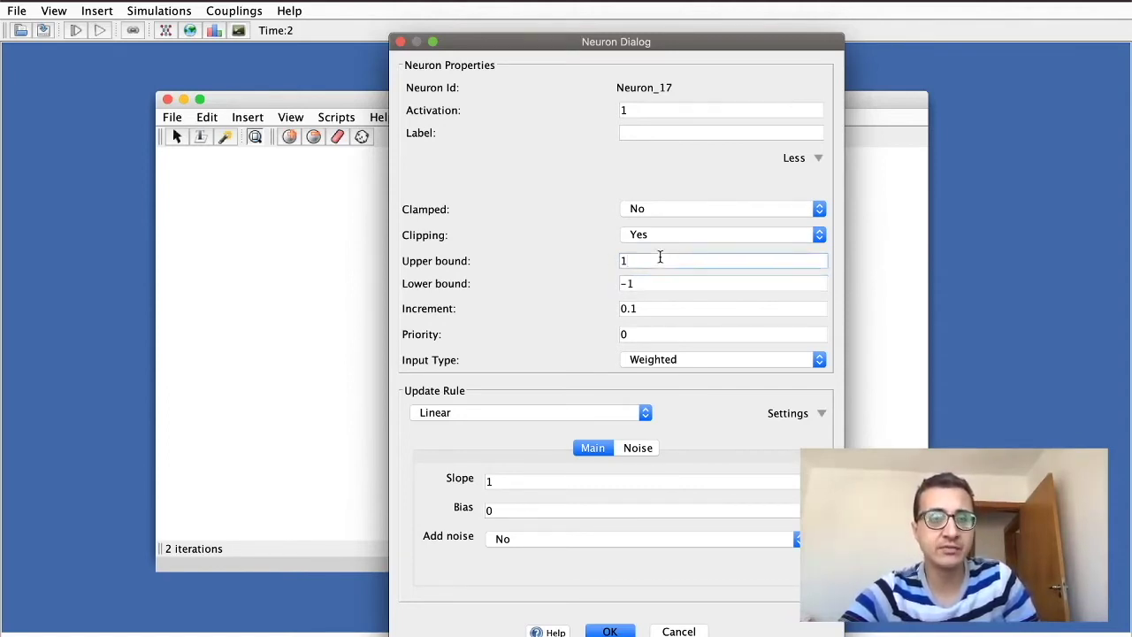
left_click(645, 282)
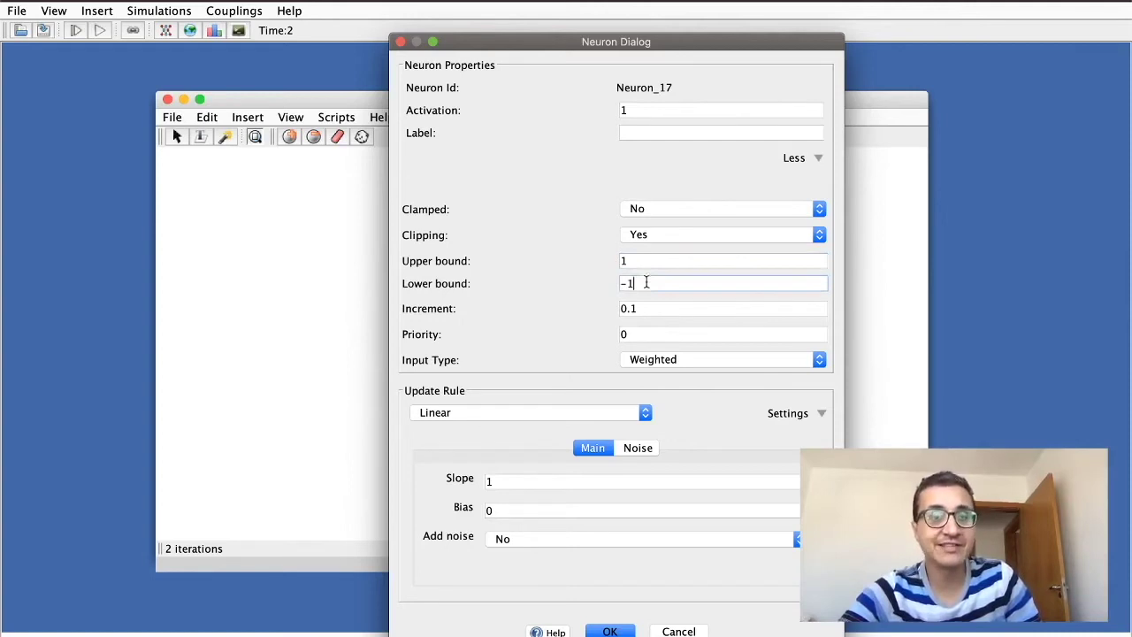
left_click(648, 255)
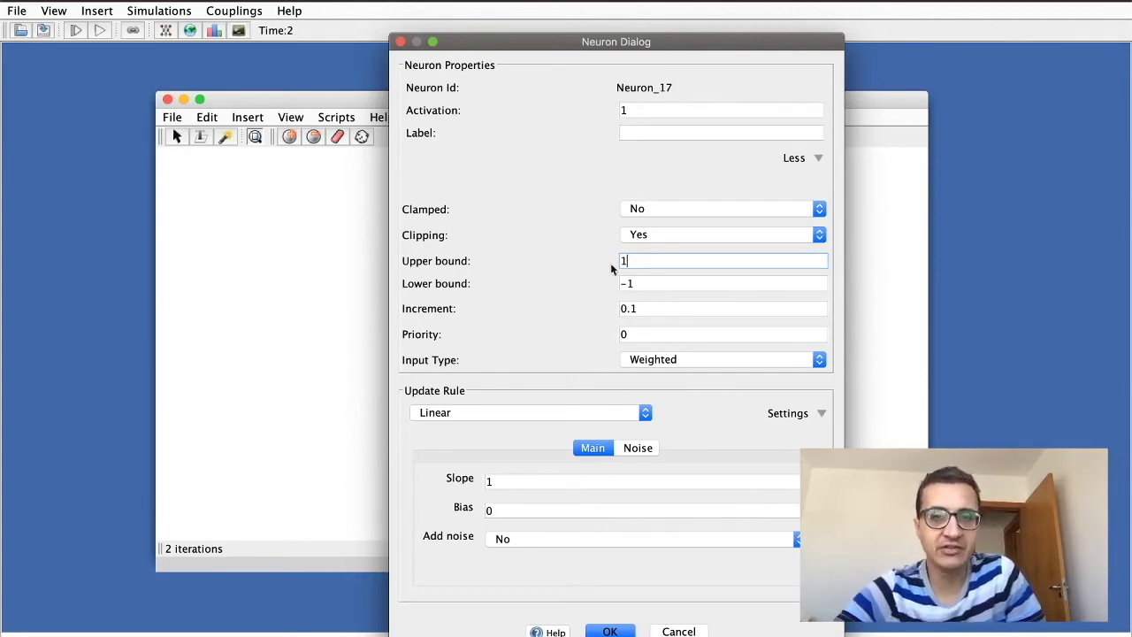
left_click(665, 283)
double_click(675, 260)
double_click(649, 280)
left_click(639, 259)
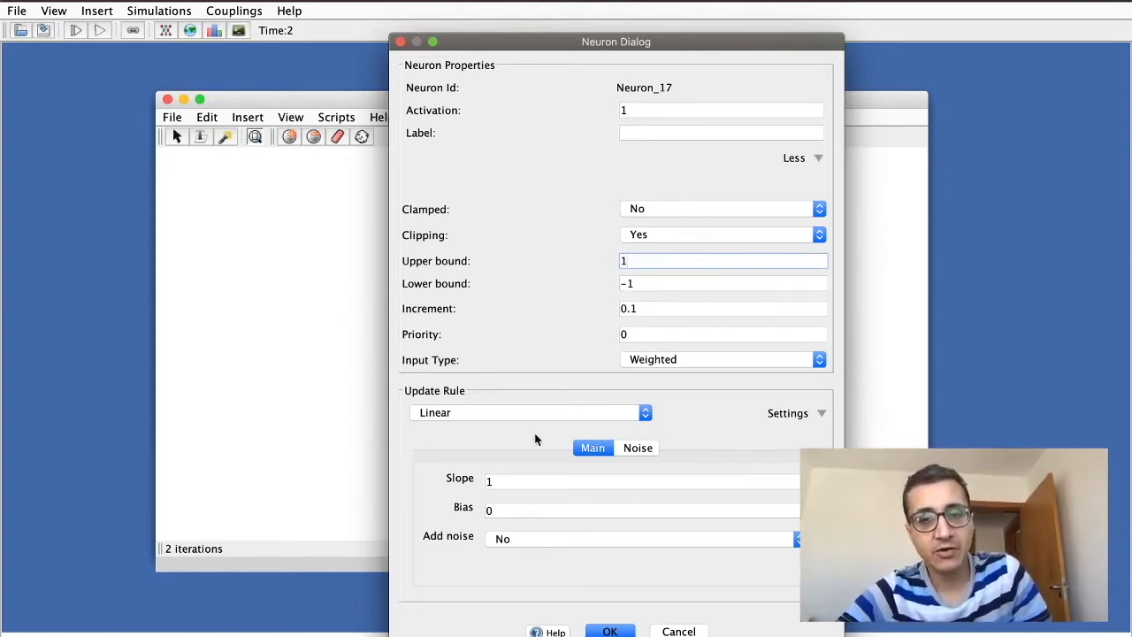
View the available update rules for the central neuron, leaving Linear selected
left_click(602, 416)
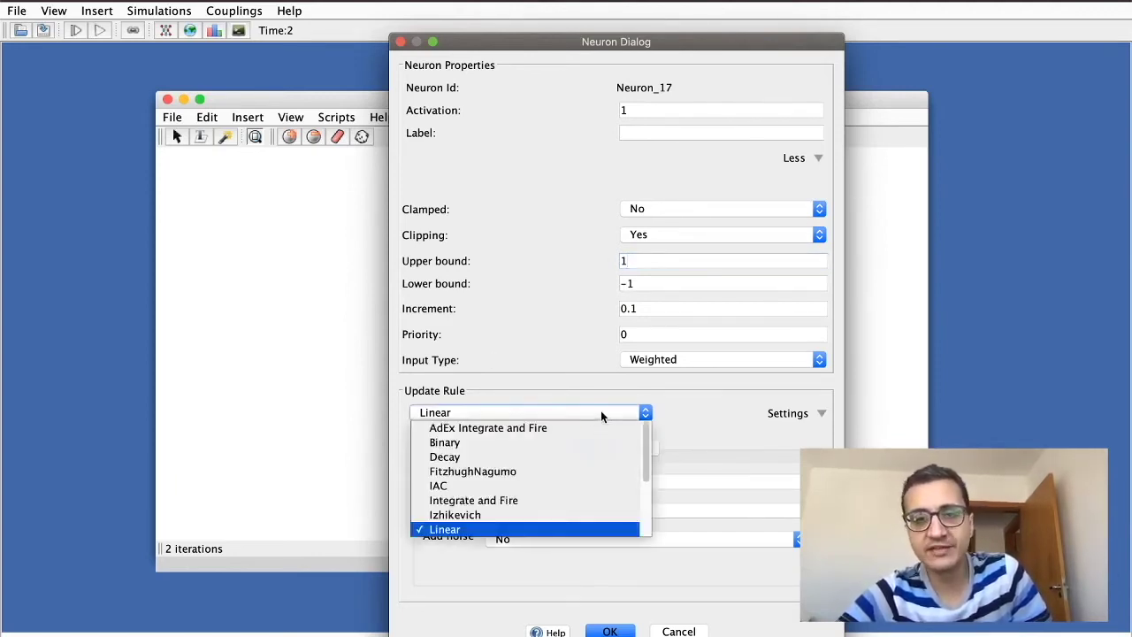
left_click(540, 364)
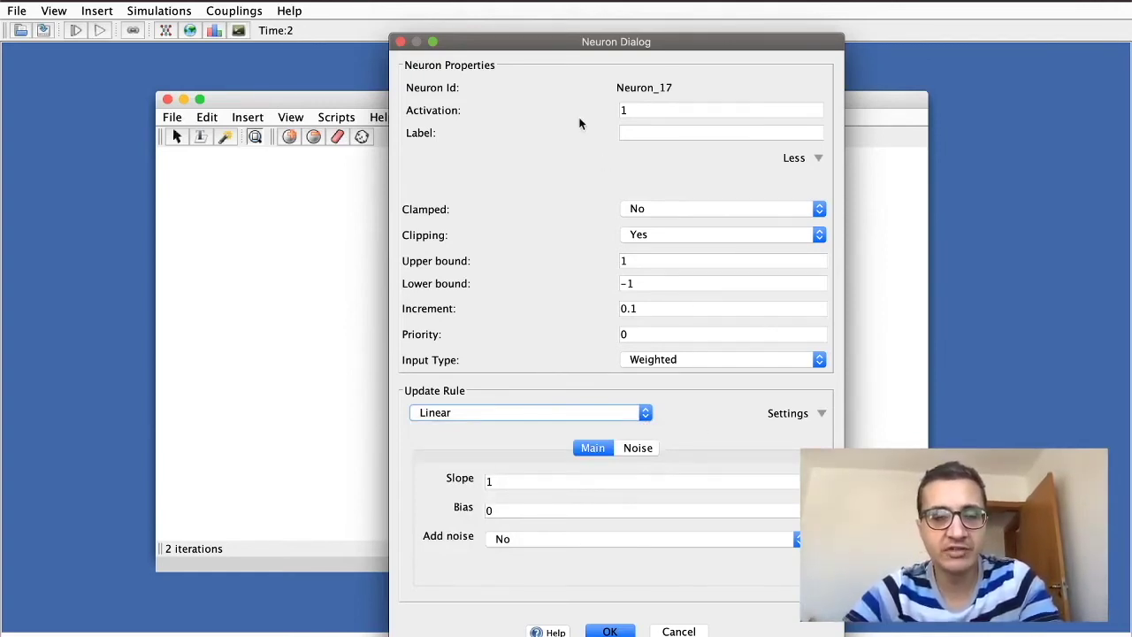
Recheck the upper and lower bounds and close the neuron's properties without changes
left_click(659, 261)
left_click(655, 284)
left_click(645, 259)
left_click(661, 284)
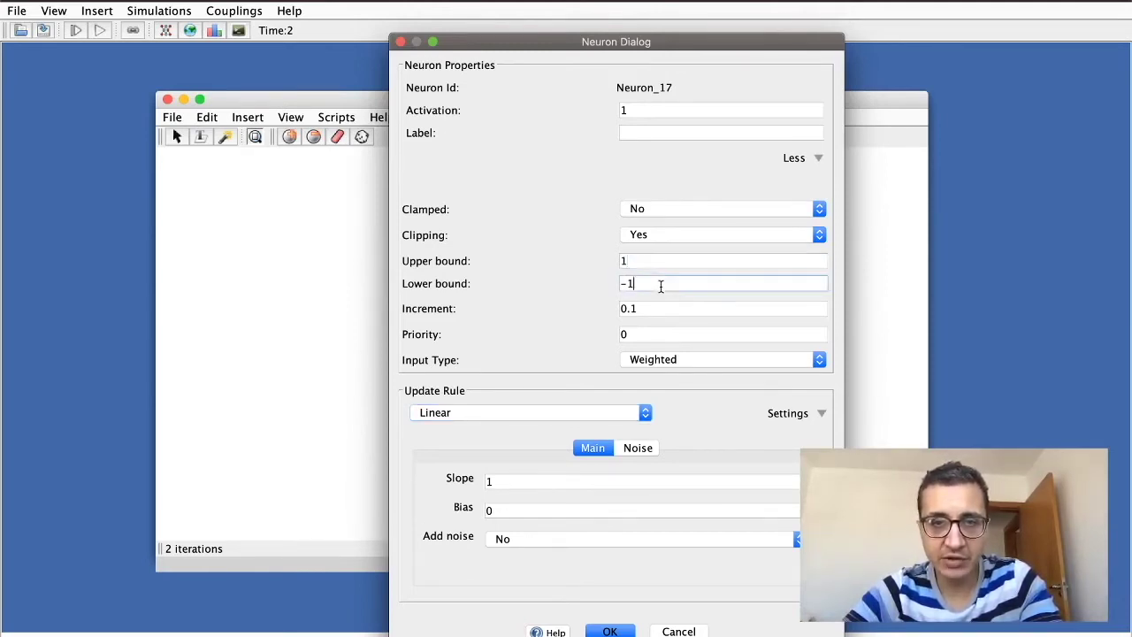
left_click(637, 260)
left_click(642, 284)
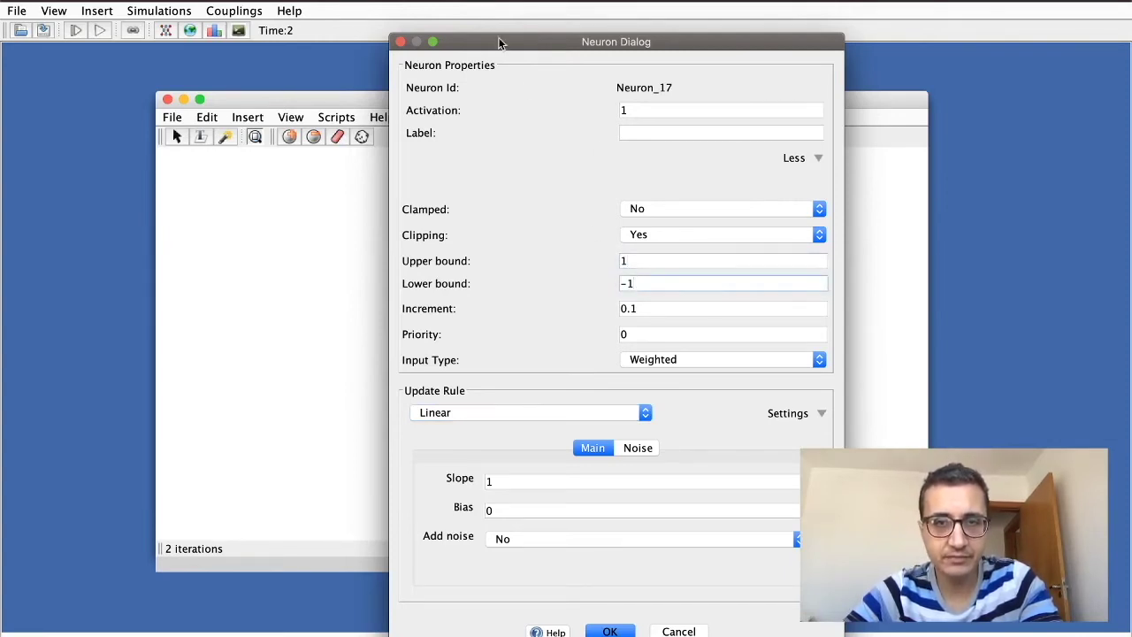
left_click(402, 42)
Nudge the central neuron and shift the upper-left neuron slightly right, checking both connections into the central neuron
mouse_move(543, 337)
left_mouse_down()
mouse_move(554, 330)
mouse_move(544, 313)
mouse_move(559, 333)
mouse_move(541, 330)
left_mouse_up()
left_click(629, 323)
left_click_drag(451, 203, 463, 203)
left_click(524, 315)
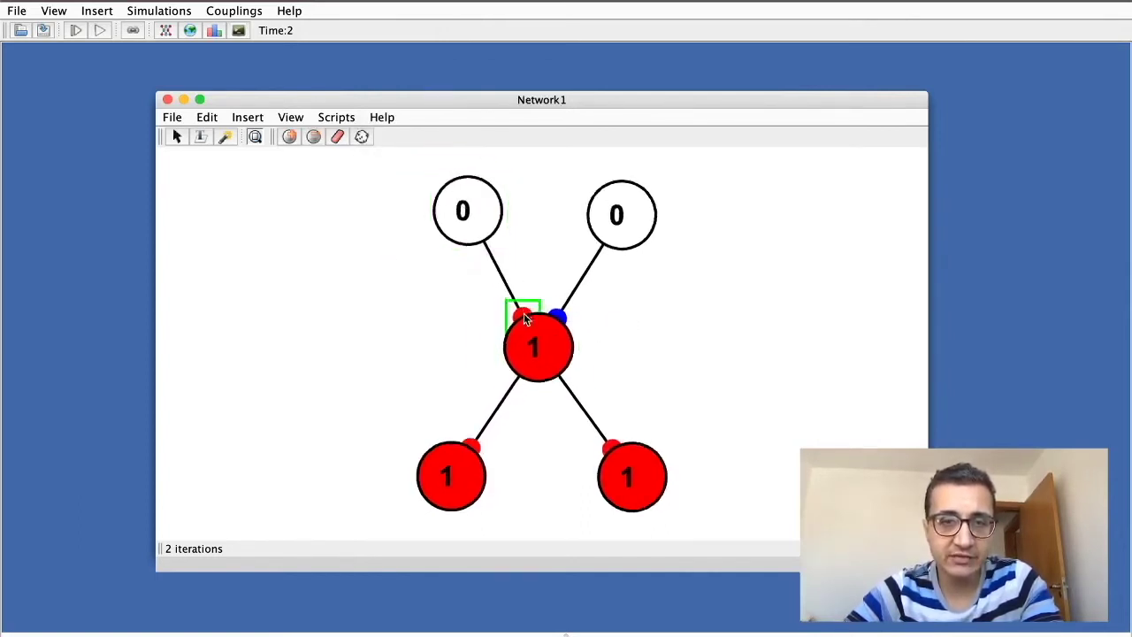
left_click(619, 222)
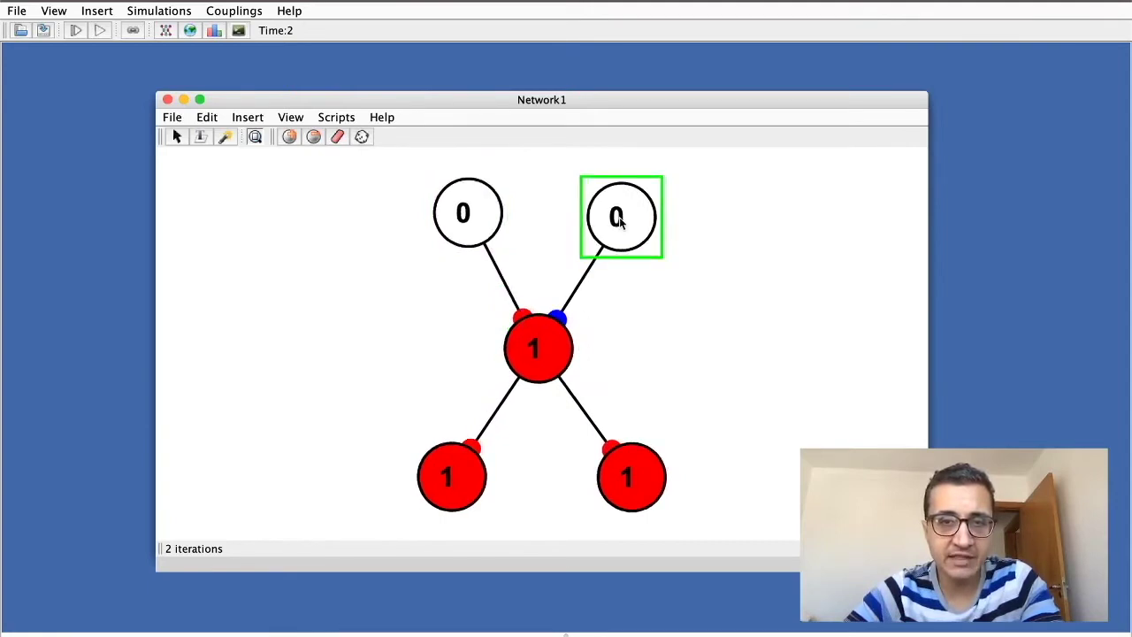
left_click(558, 316)
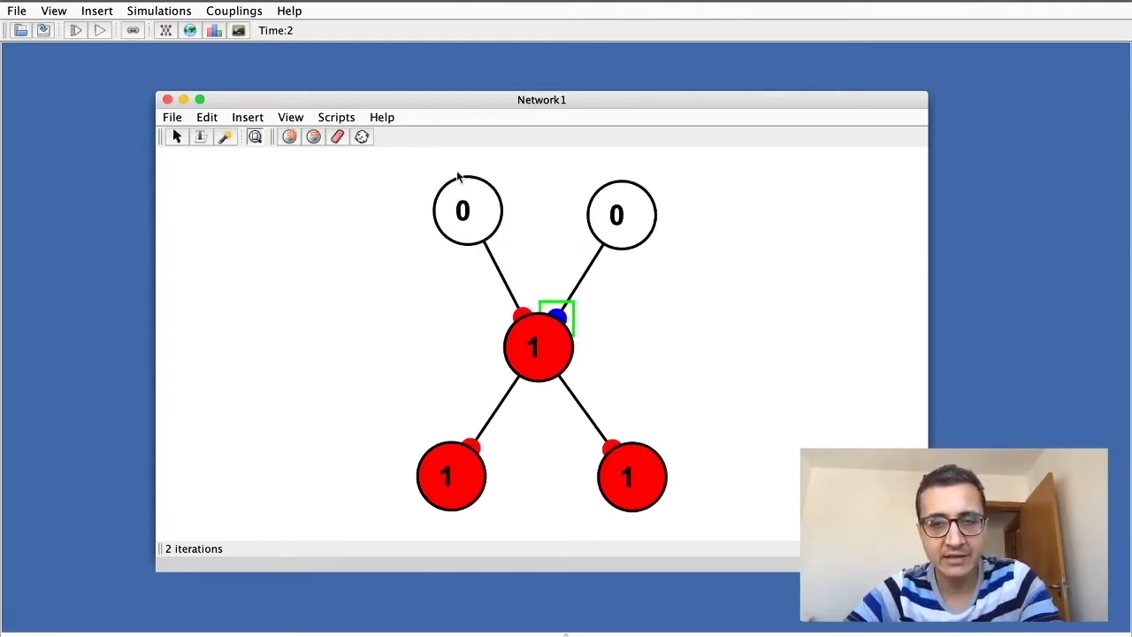
Move the upper-left neuron a little closer to the upper-right one, inspect both incoming connections and clear the selection
left_click_drag(465, 201, 478, 208)
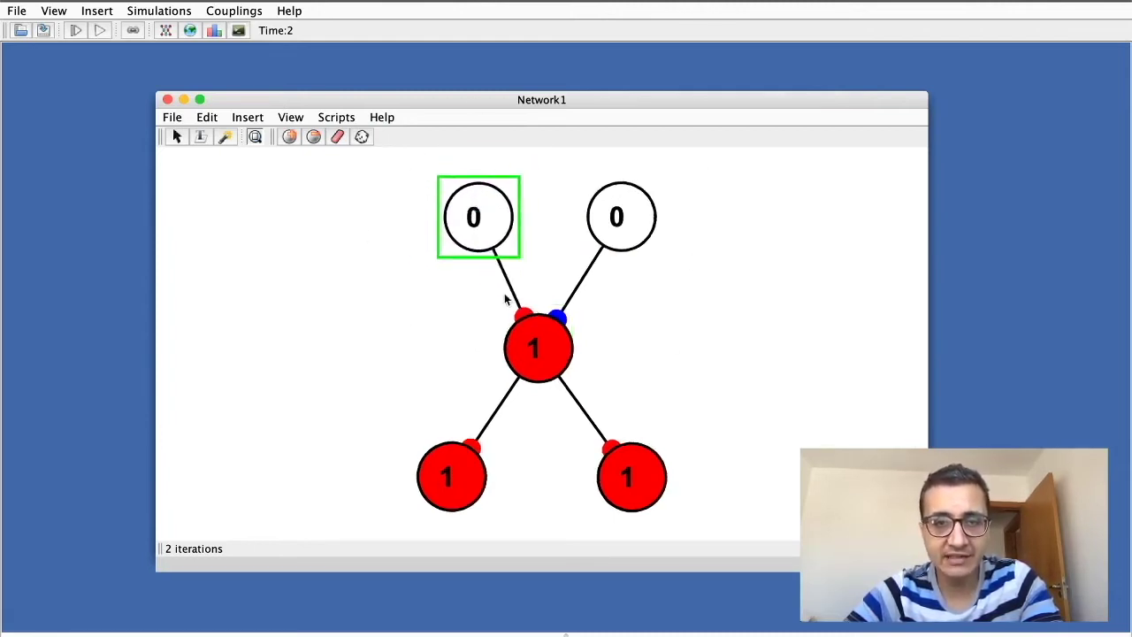
left_click(525, 314)
left_click(617, 241)
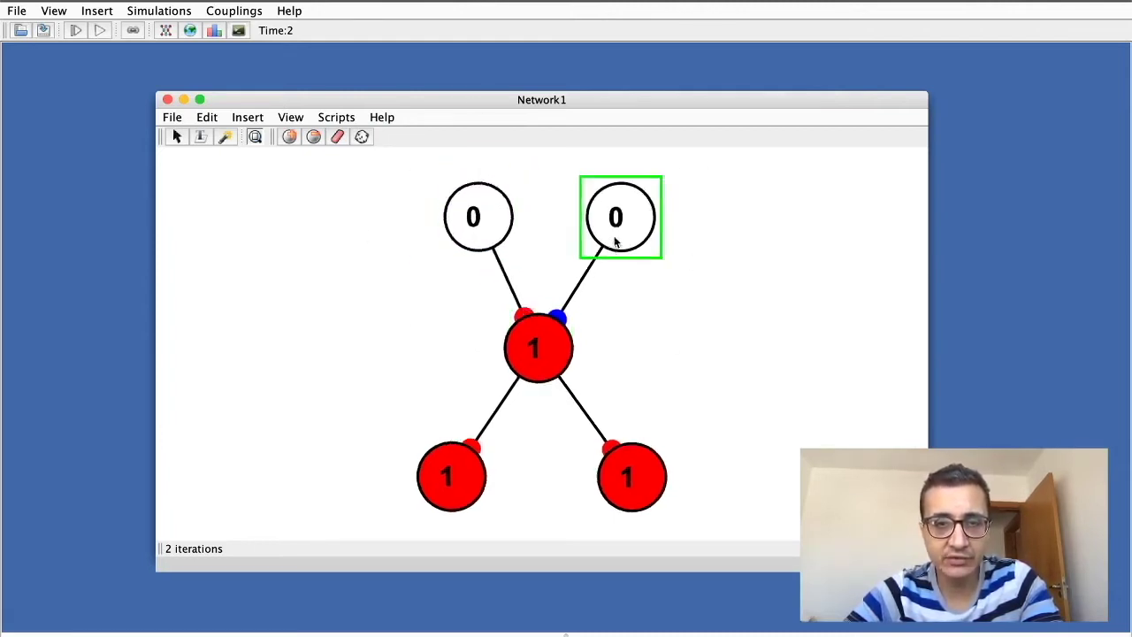
left_click(555, 321)
left_click(421, 184)
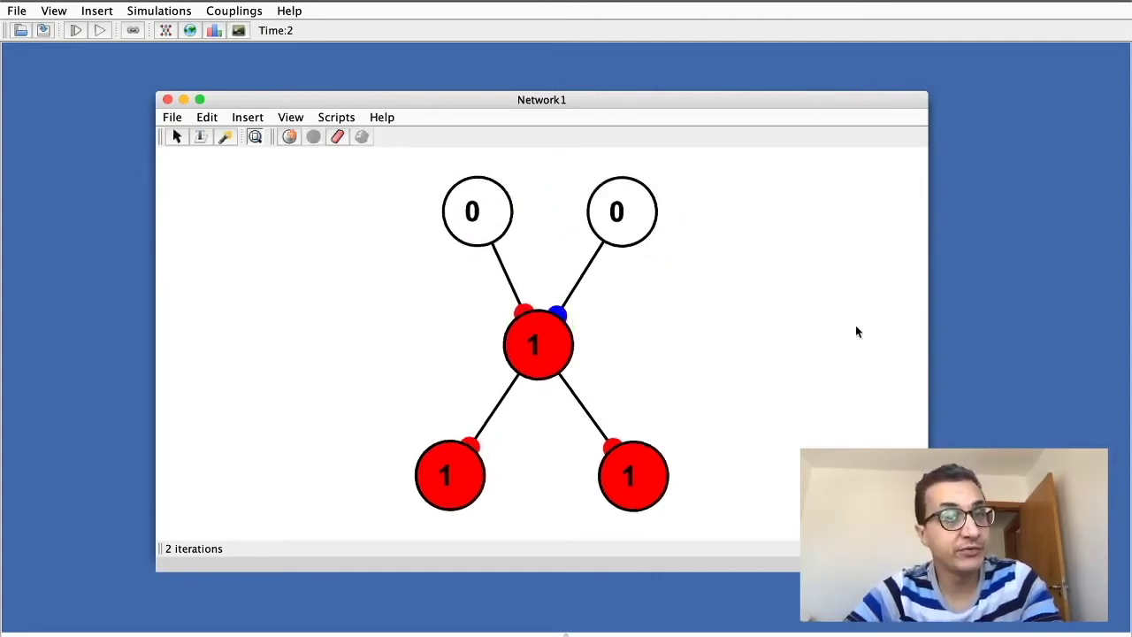
Check the central neuron's upper and lower bounds and set its Linear update rule slope to 0.5
double_click(567, 364)
left_click(790, 323)
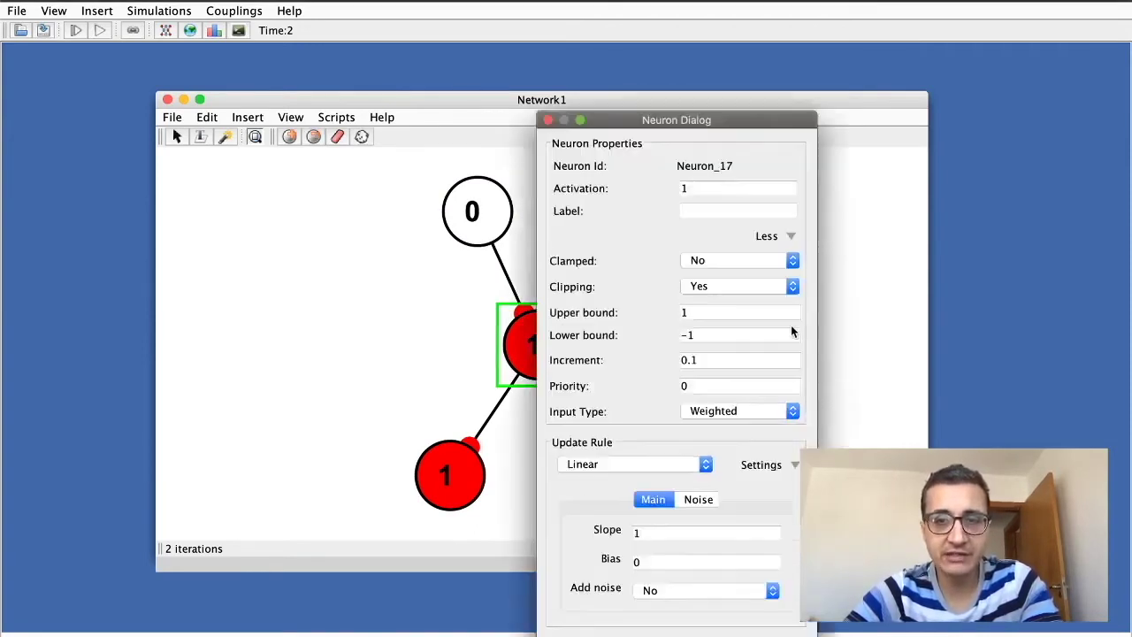
left_click(712, 310)
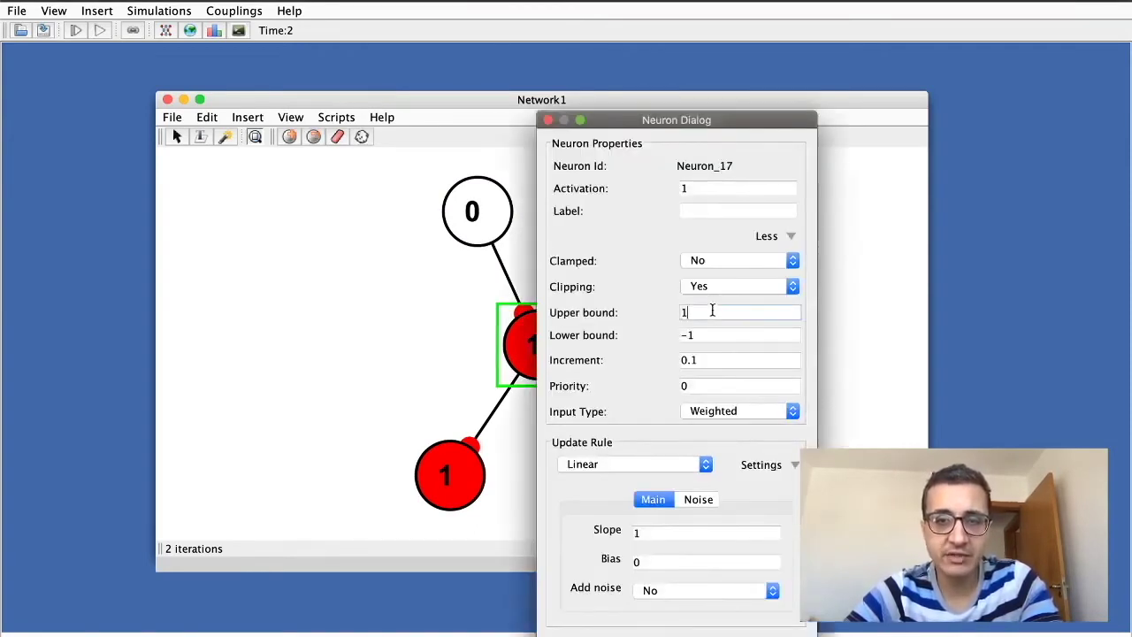
left_click(696, 336)
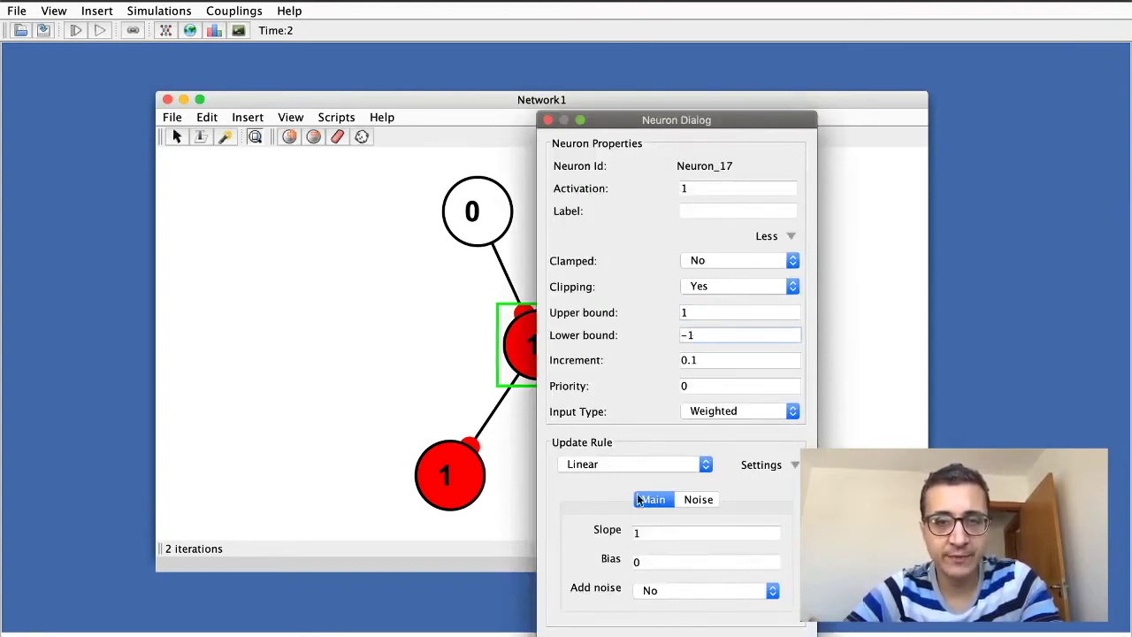
left_click(657, 533)
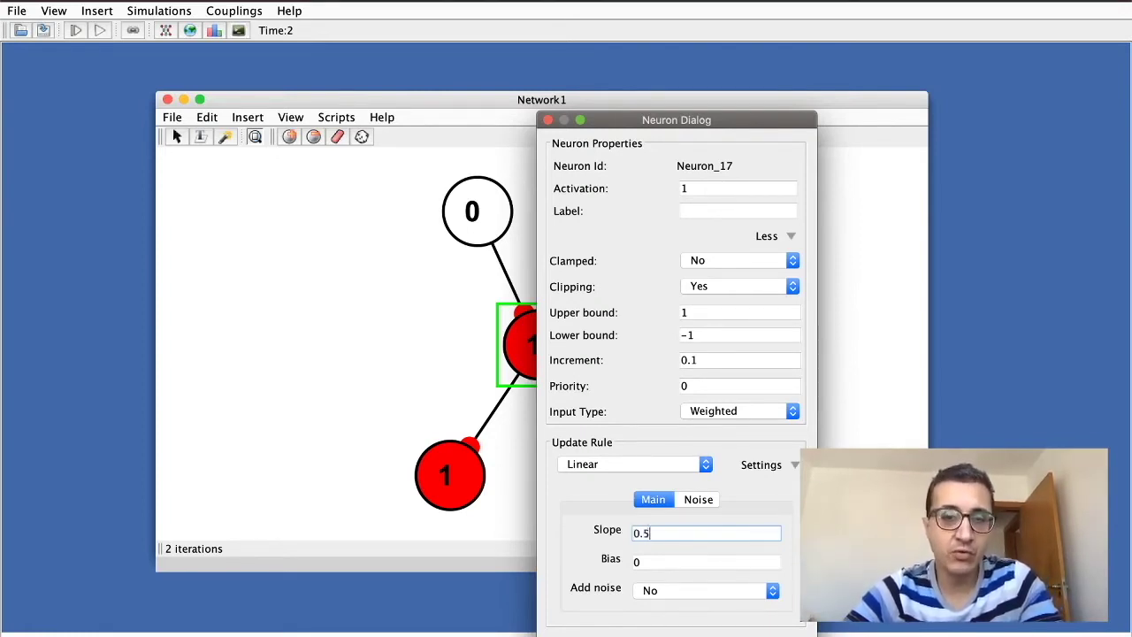
key("Return")
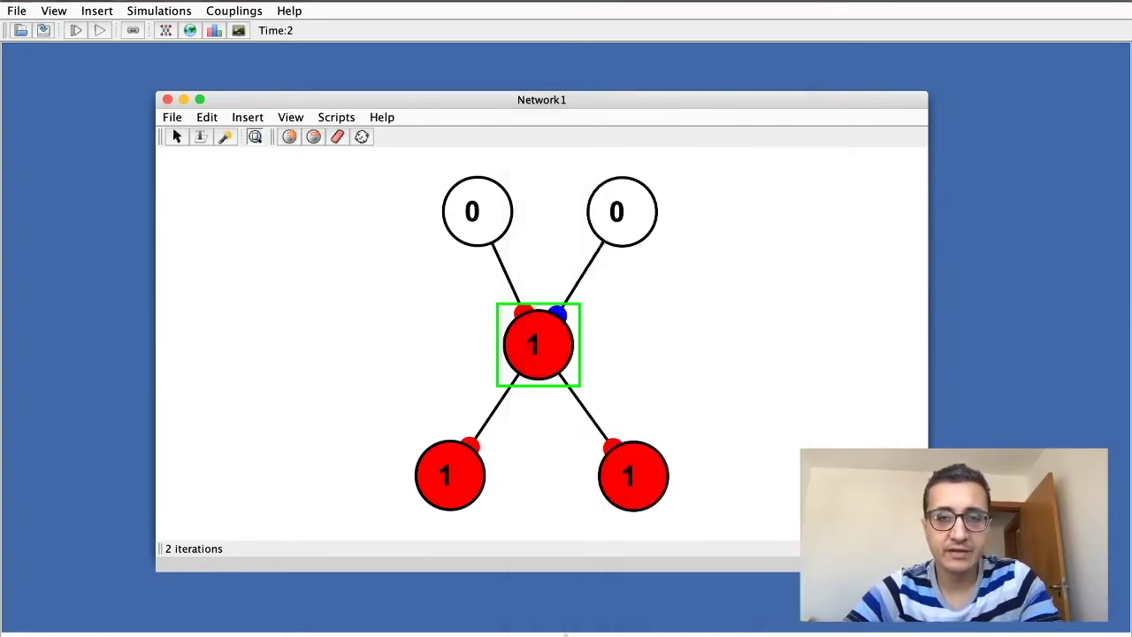
Set the upper-left neuron's activation to 1
left_click(478, 222)
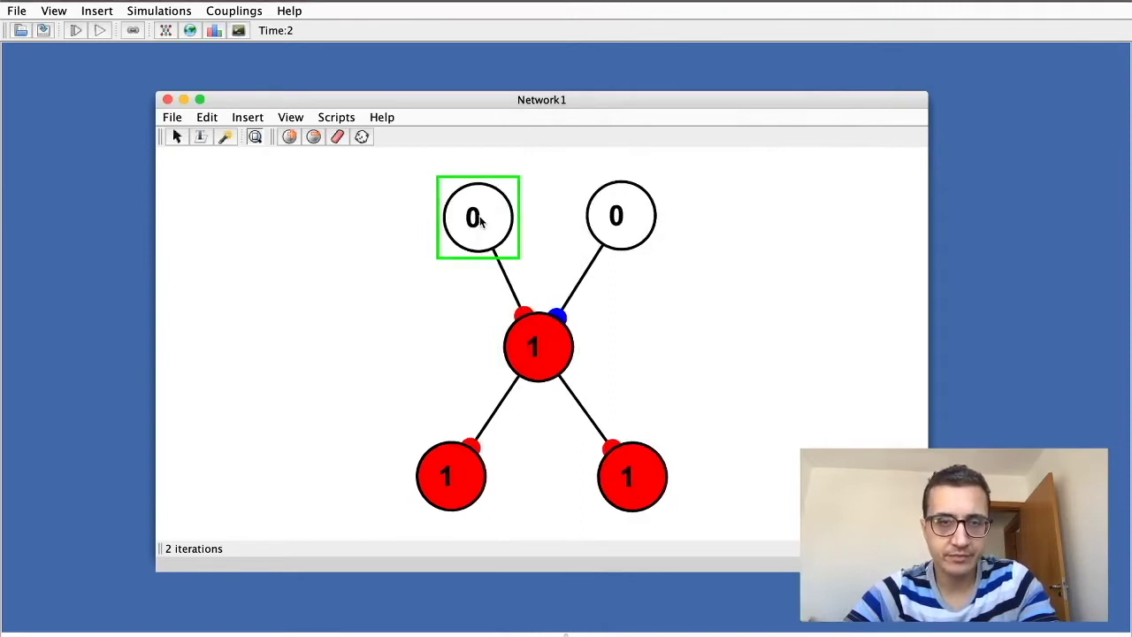
double_click(473, 226)
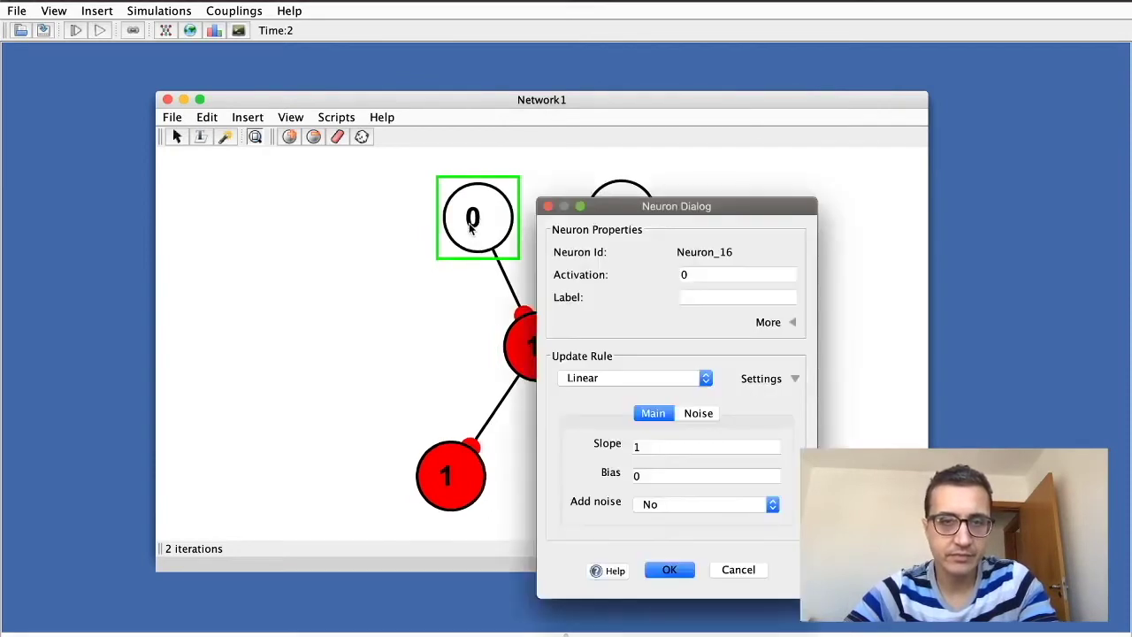
double_click(710, 272)
type("1")
key("Return")
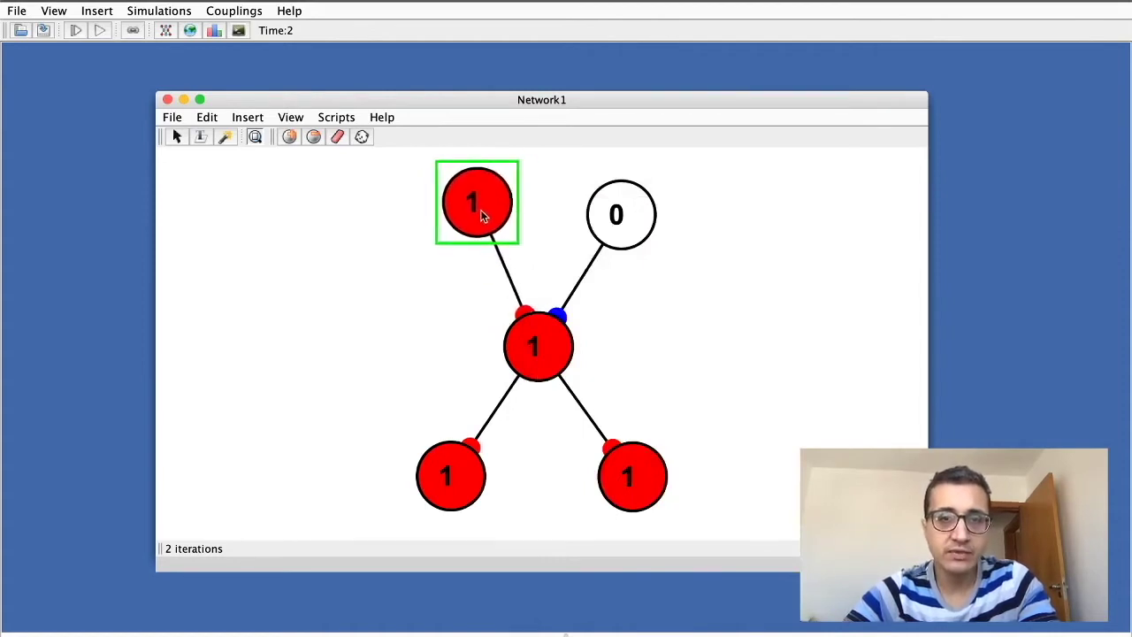
Trace the upper-left neuron's connection into the central neuron, and the upper-right neuron with its own connection
left_click(529, 315)
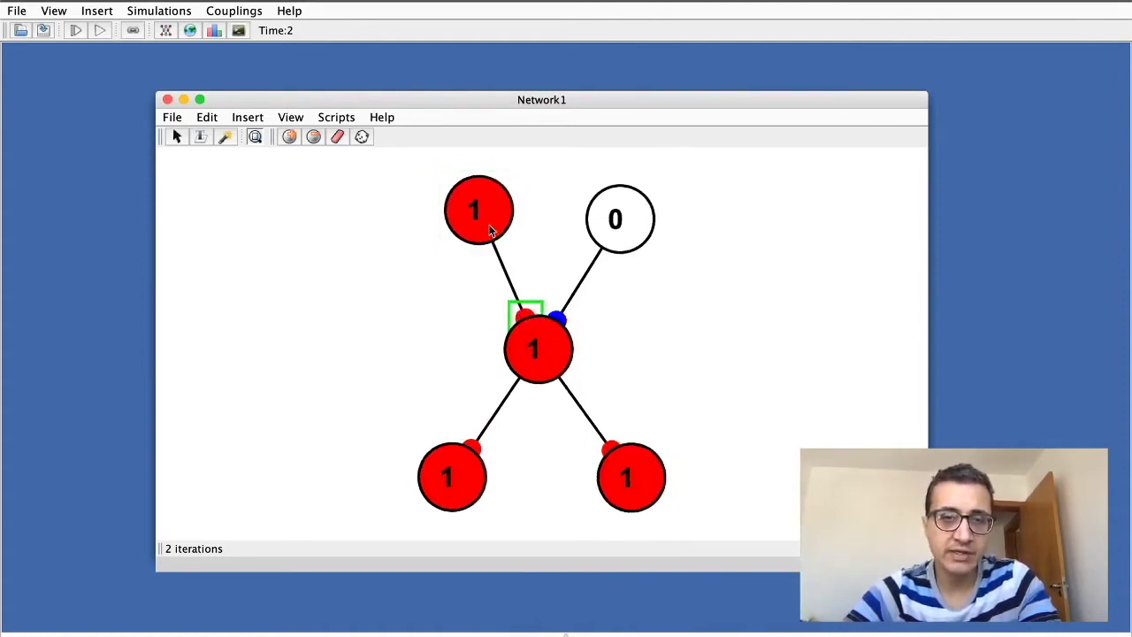
left_click(625, 214)
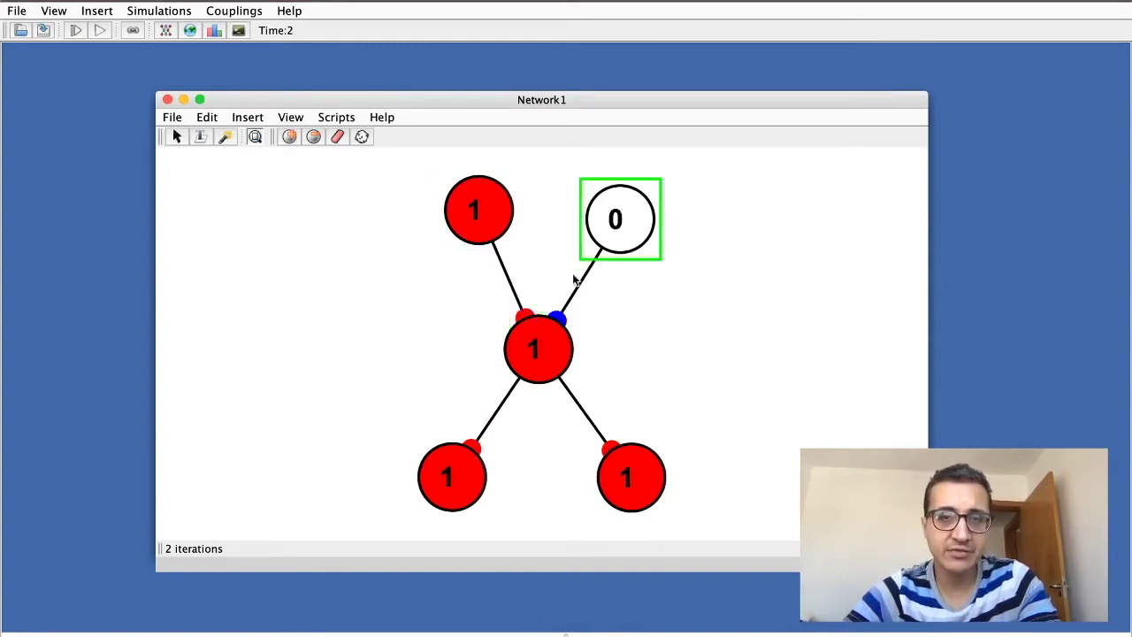
left_click(558, 317)
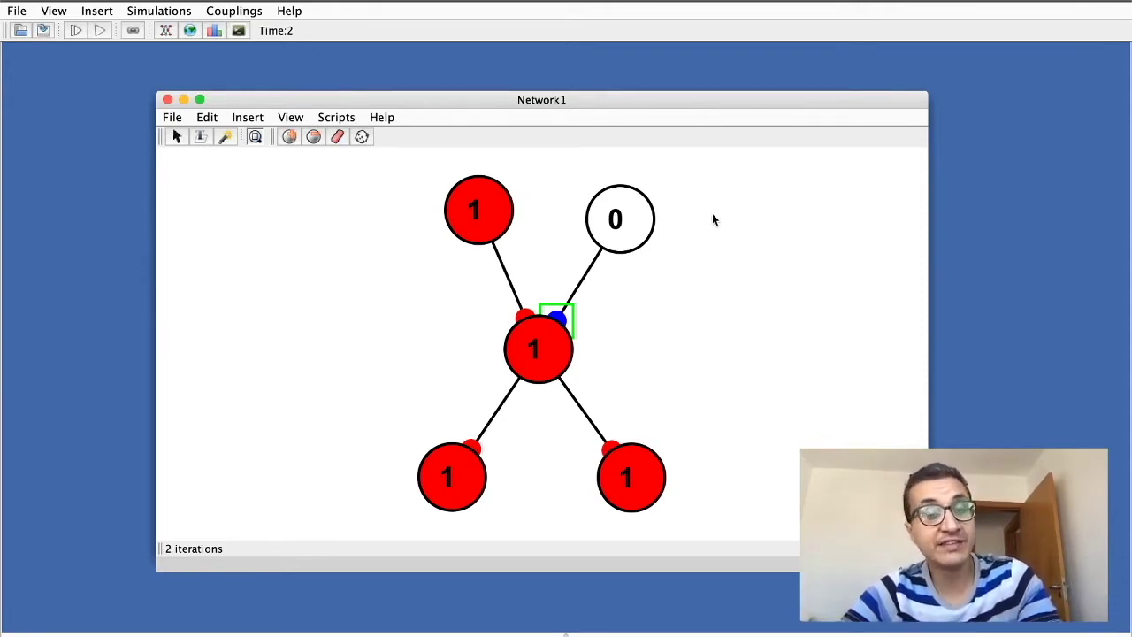
Reposition the two upper neurons slightly farther apart and clear the selection
left_click_drag(461, 212, 430, 215)
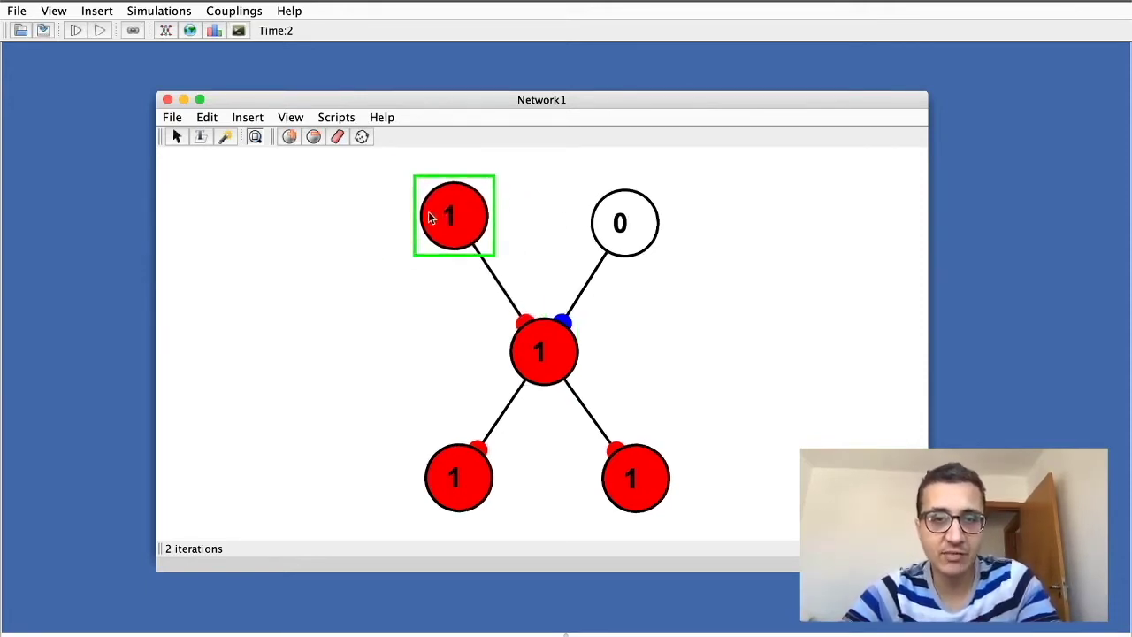
left_click_drag(615, 222, 637, 212)
left_click_drag(443, 226, 468, 220)
left_click(642, 221)
left_click(556, 262)
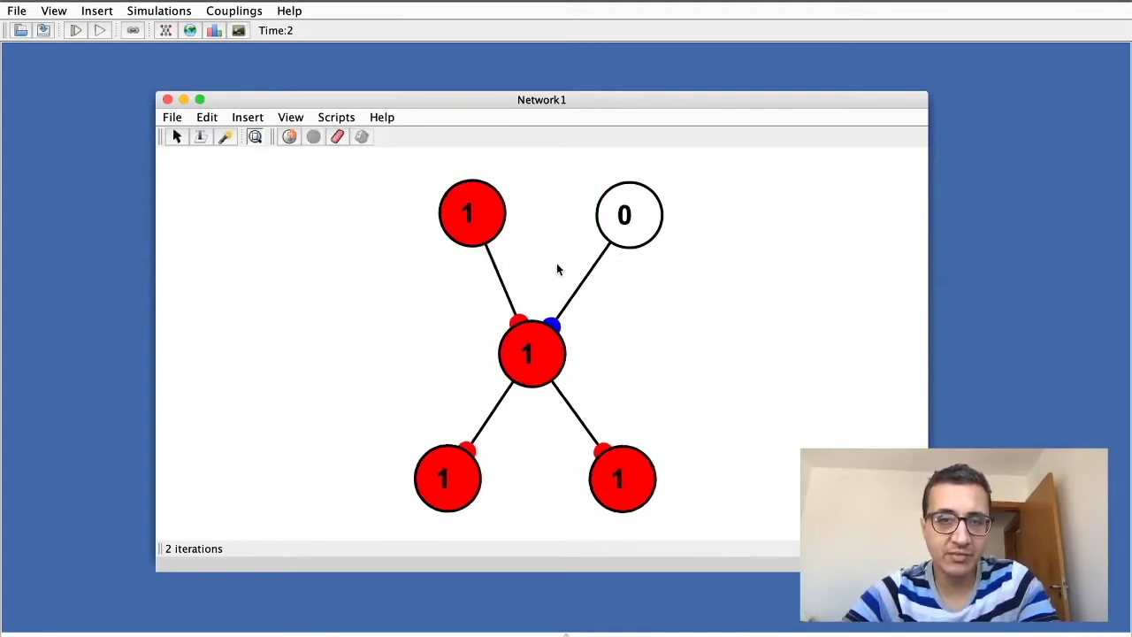
Review both upper neurons and their connections into the central neuron and advance the simulation by one iteration
left_click(486, 218)
left_click(521, 321)
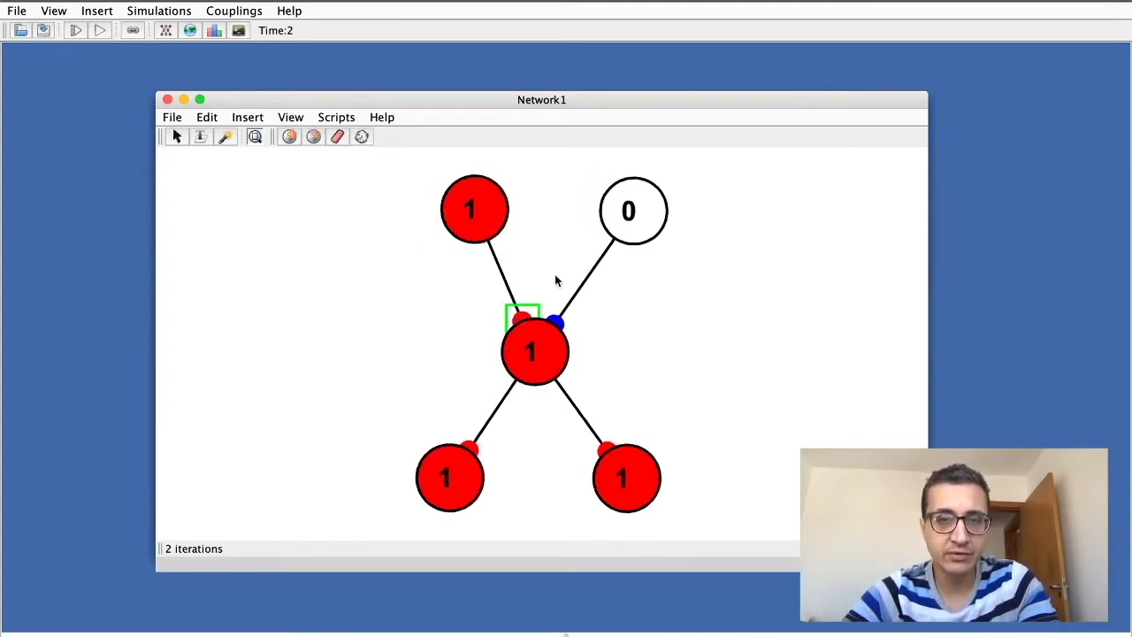
left_click(622, 227)
left_click(554, 325)
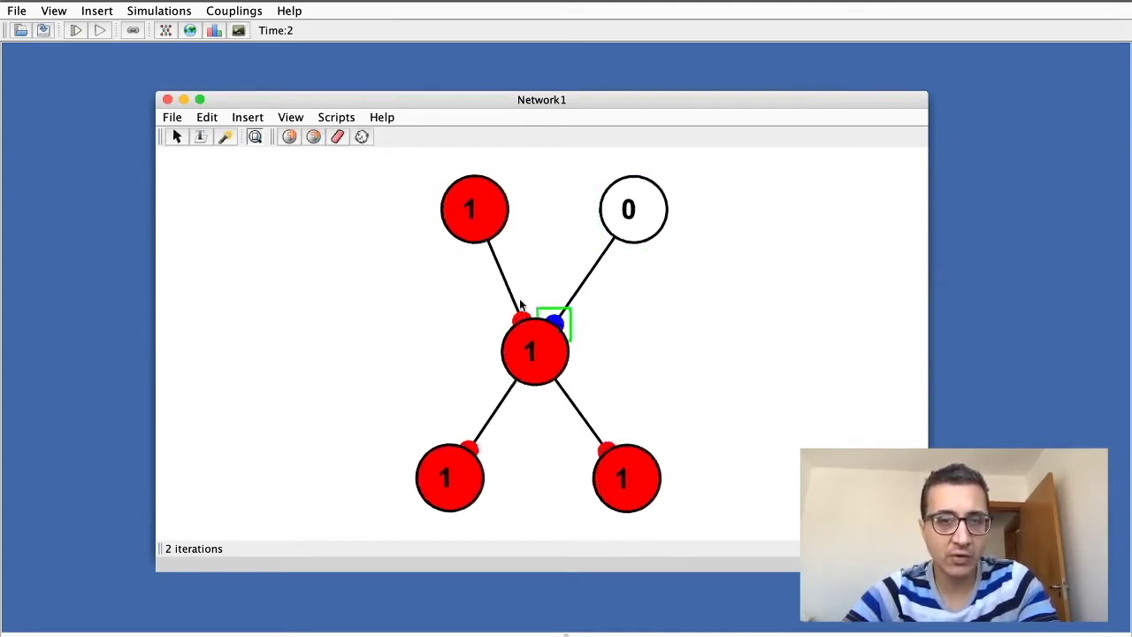
left_click(615, 356)
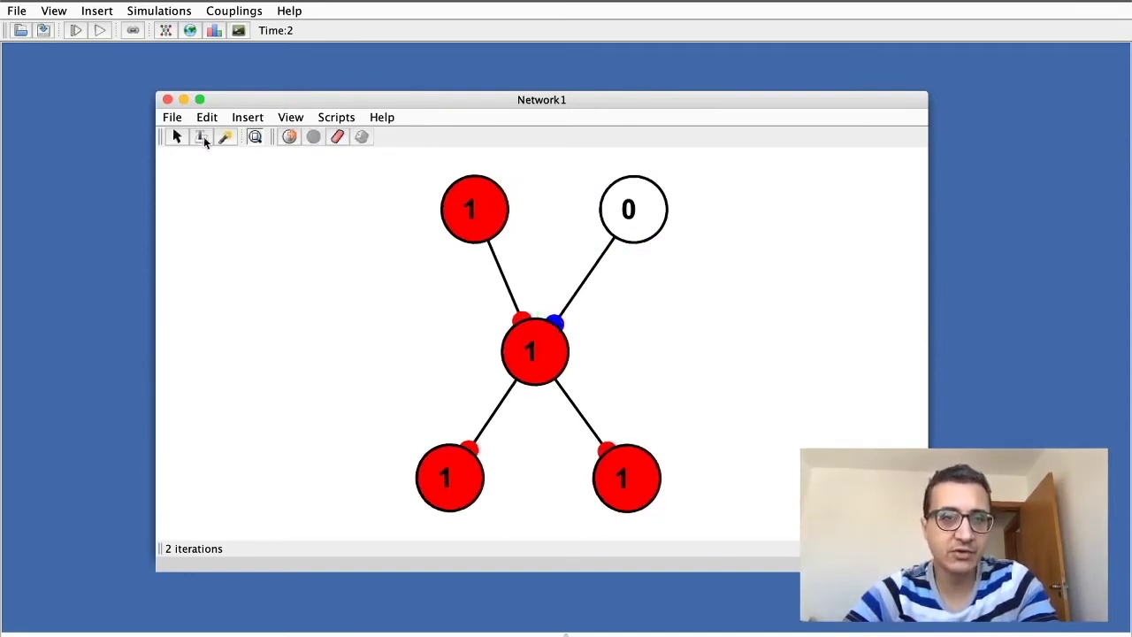
left_click(76, 30)
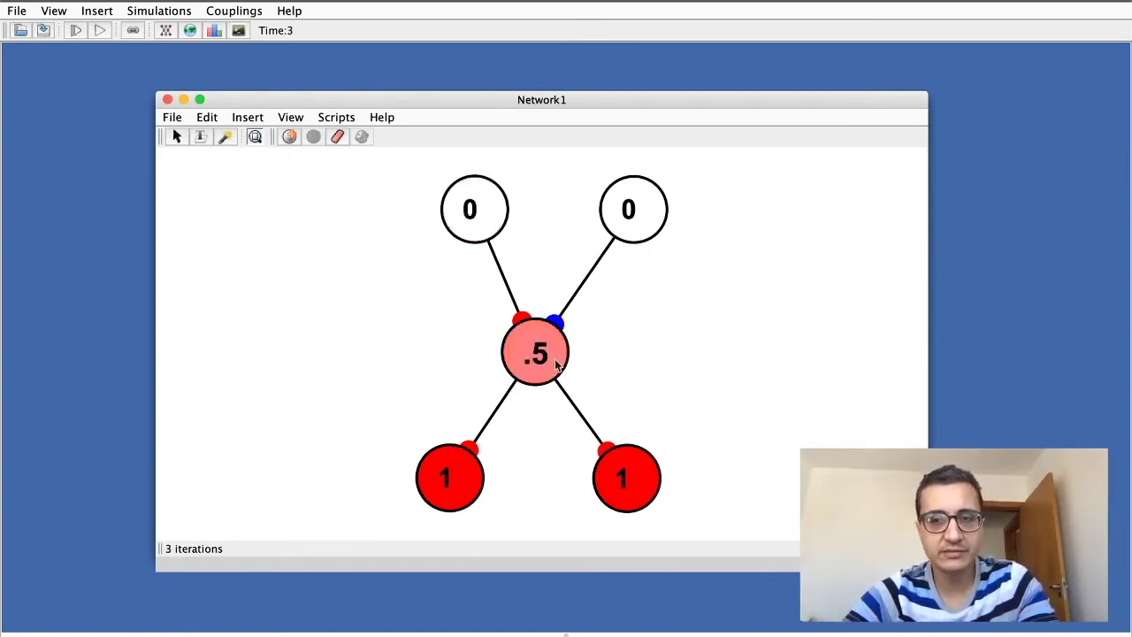
Set the upper-left neuron's activation to 2 and advance the simulation by one iteration
double_click(472, 217)
double_click(716, 273)
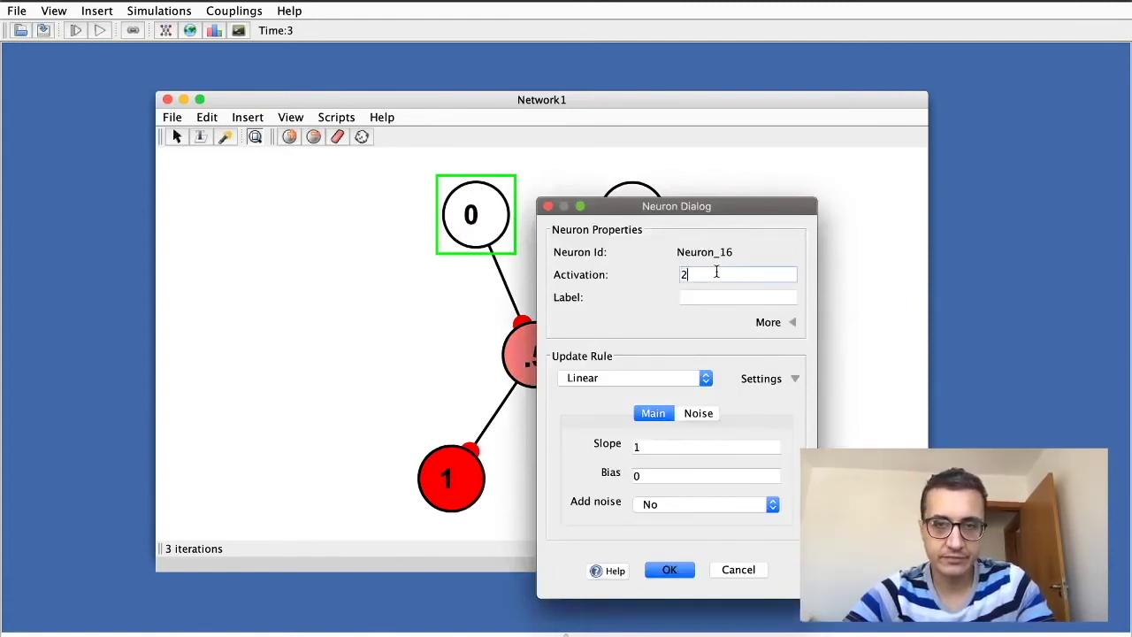
left_click(681, 571)
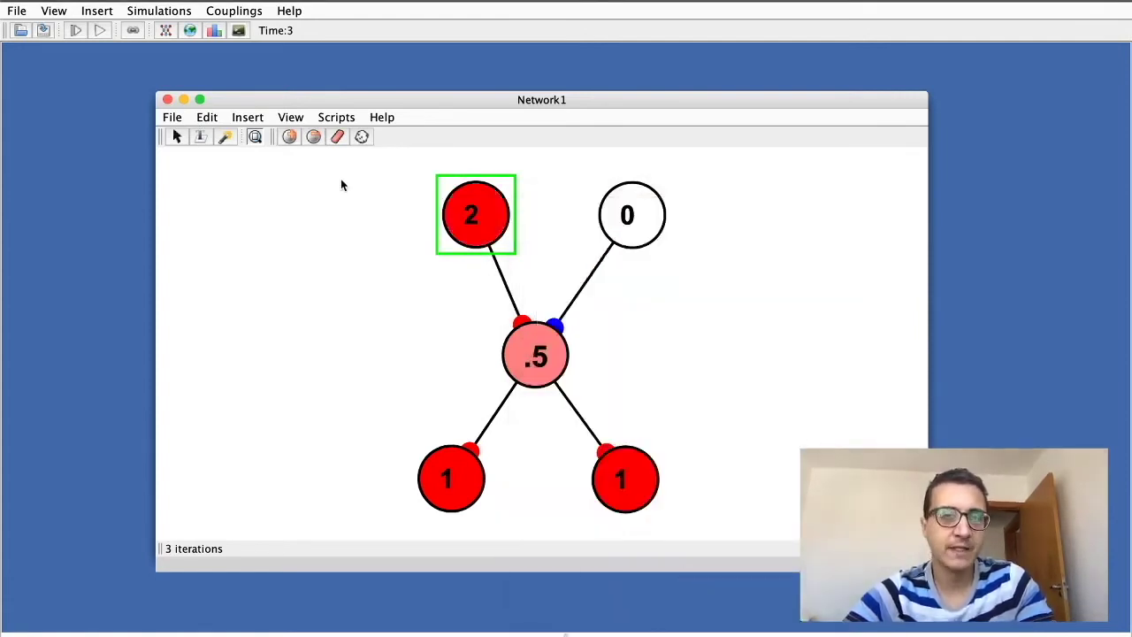
left_click(533, 345)
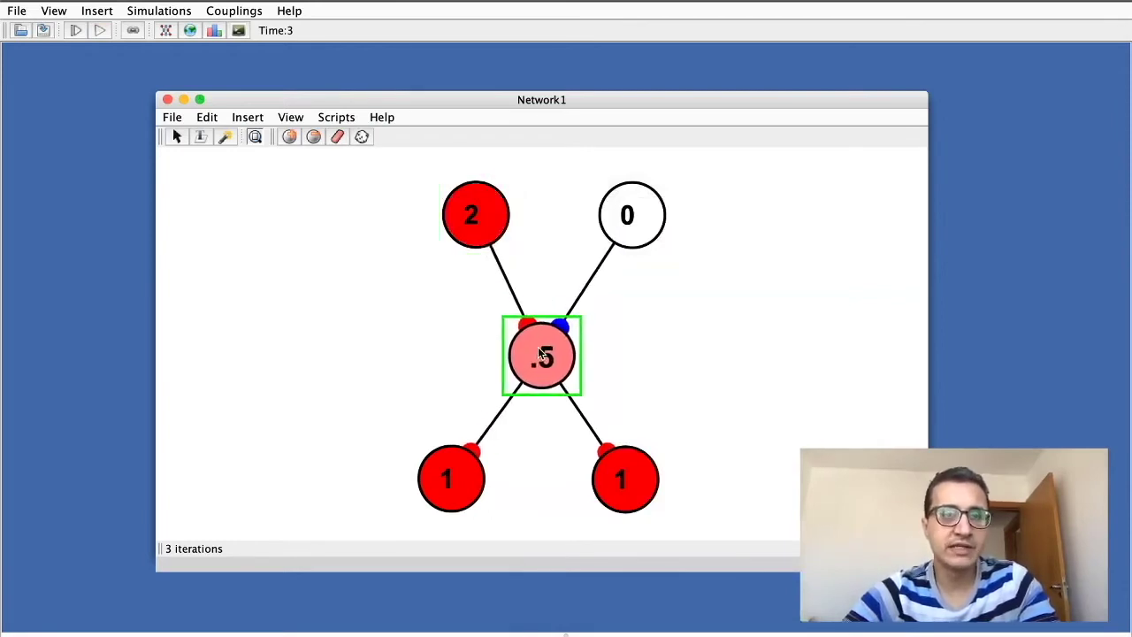
left_click(75, 31)
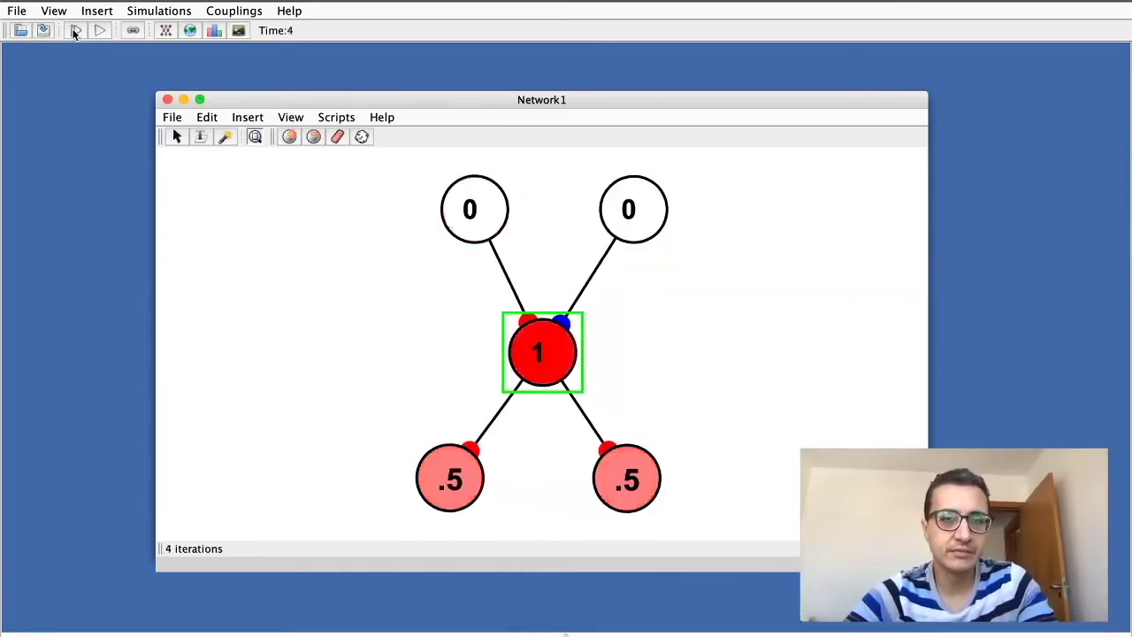
Set the upper-left neuron's activation back to 1
double_click(458, 212)
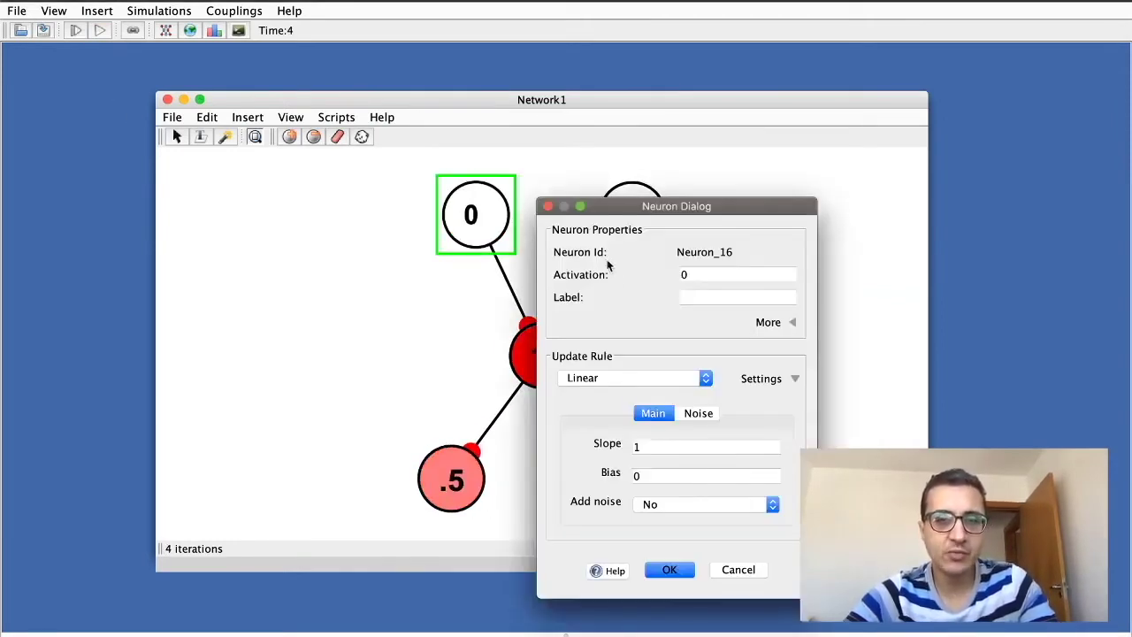
double_click(733, 276)
type("1")
left_click(670, 569)
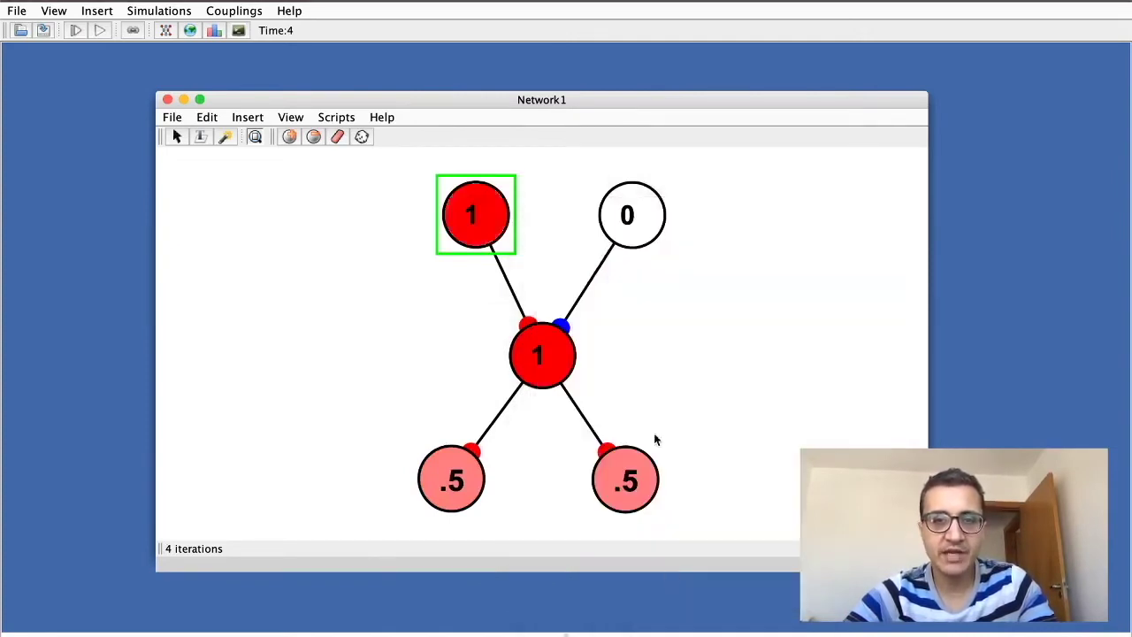
Set the upper-right neuron's activation to -1
double_click(639, 214)
double_click(737, 275)
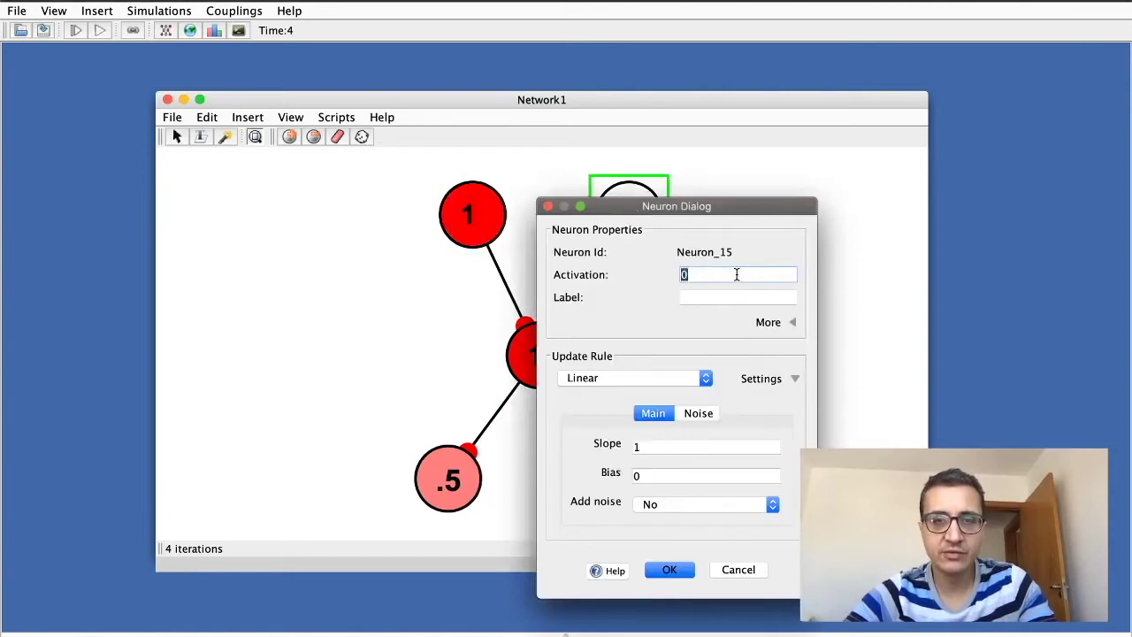
type("-1")
left_click(683, 573)
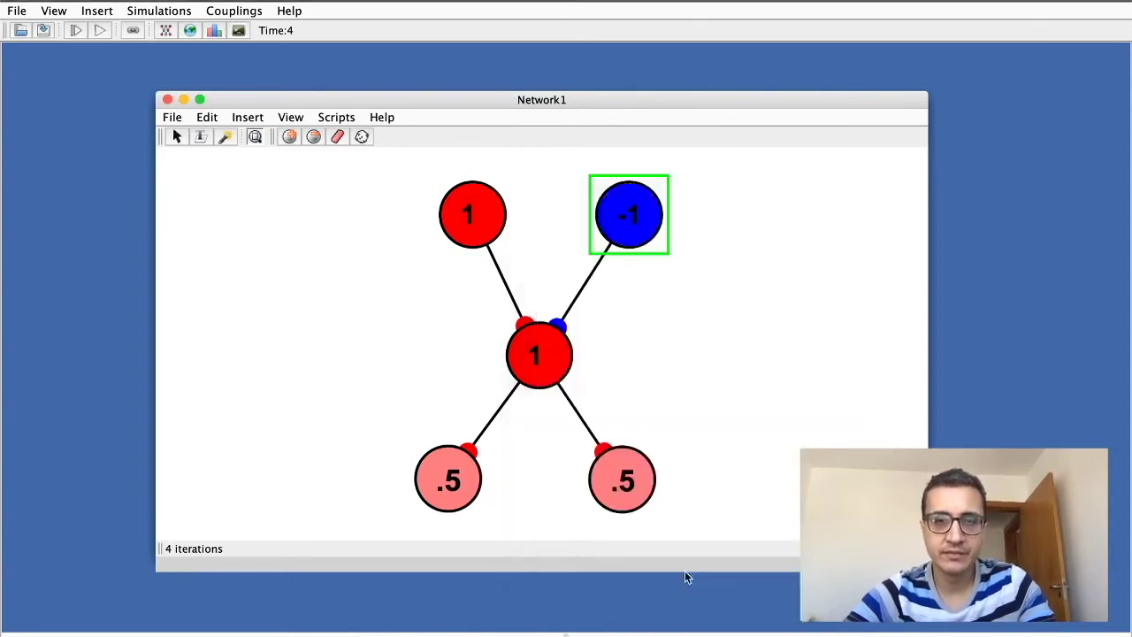
Examine each upper neuron's activation together with its connection into the central neuron to work out the weighted input
left_click(473, 219)
left_click(528, 317)
left_click(634, 222)
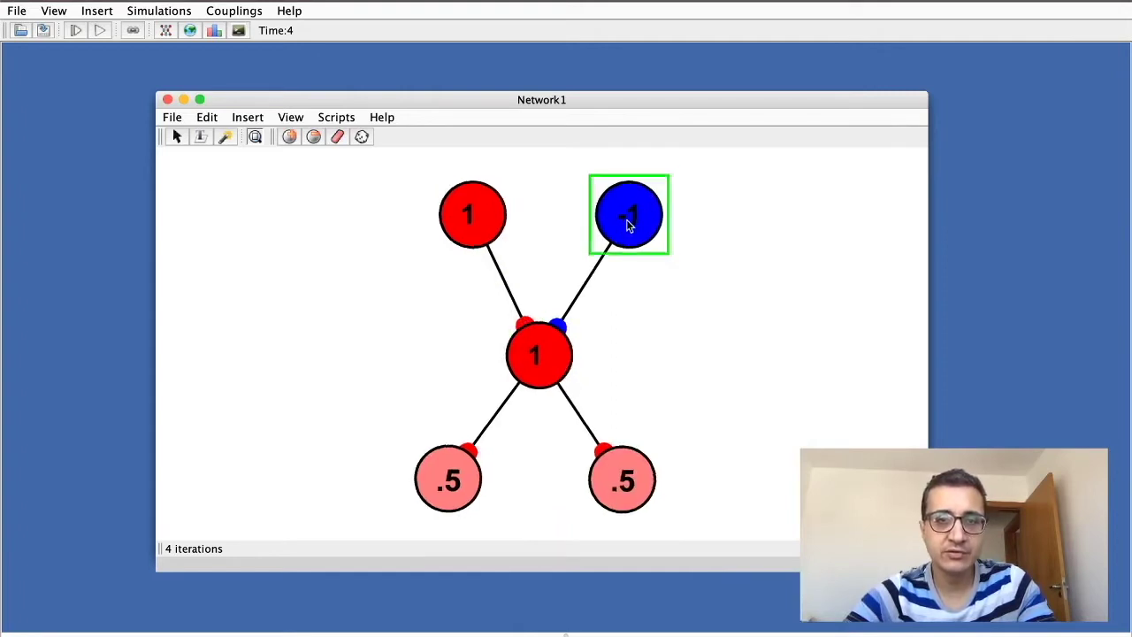
left_click(565, 327)
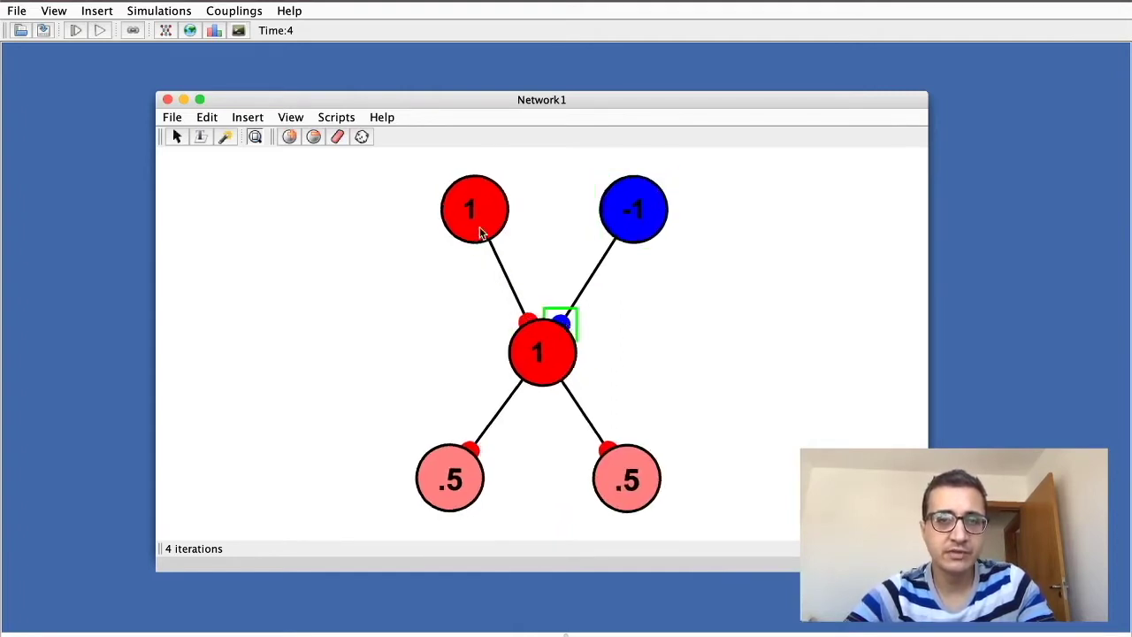
left_click(479, 229)
left_click(523, 321)
left_click(637, 228)
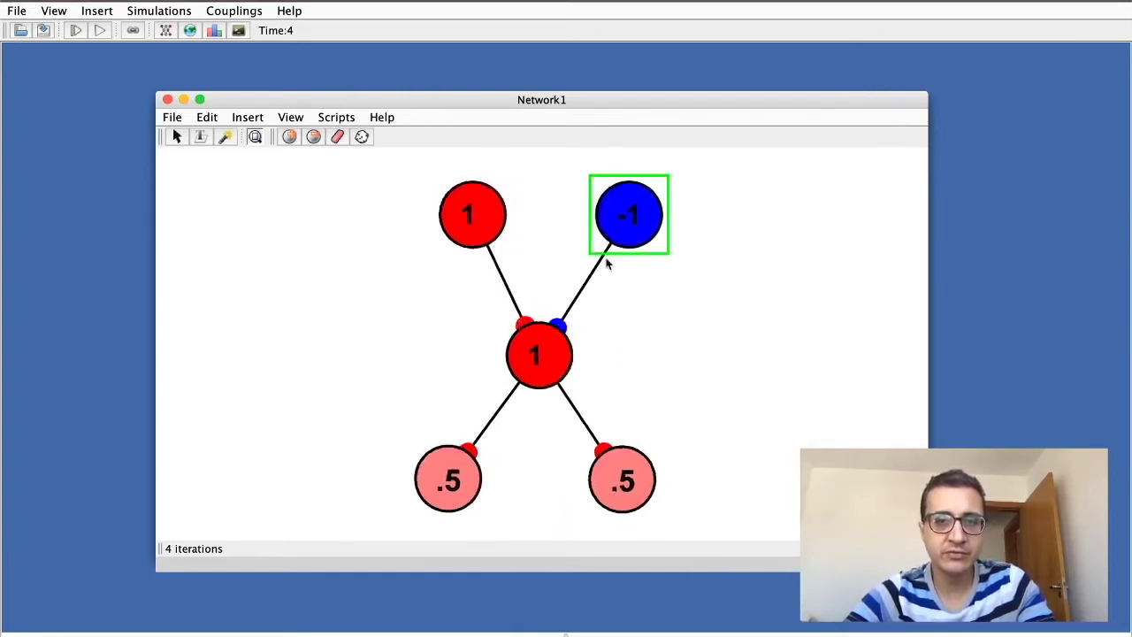
left_click(565, 325)
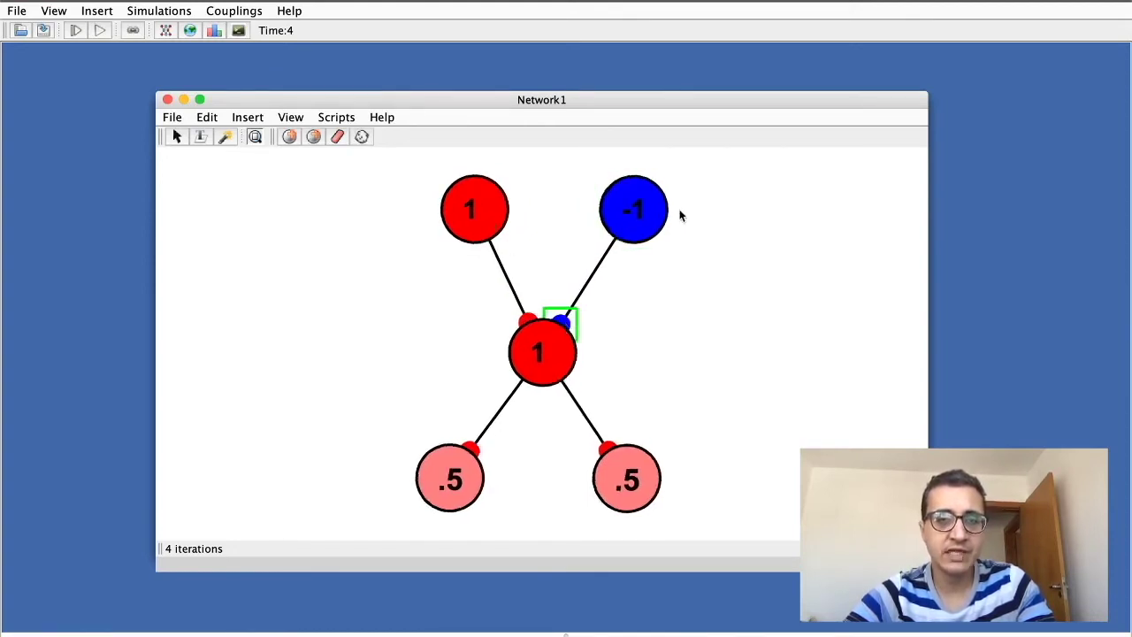
Lower the central neuron slightly, checking its properties without changes, and advance the simulation by one iteration
mouse_move(543, 341)
left_mouse_down()
mouse_move(529, 330)
mouse_move(531, 346)
mouse_move(564, 332)
mouse_move(529, 322)
mouse_move(544, 335)
mouse_move(533, 327)
mouse_move(537, 355)
left_mouse_up()
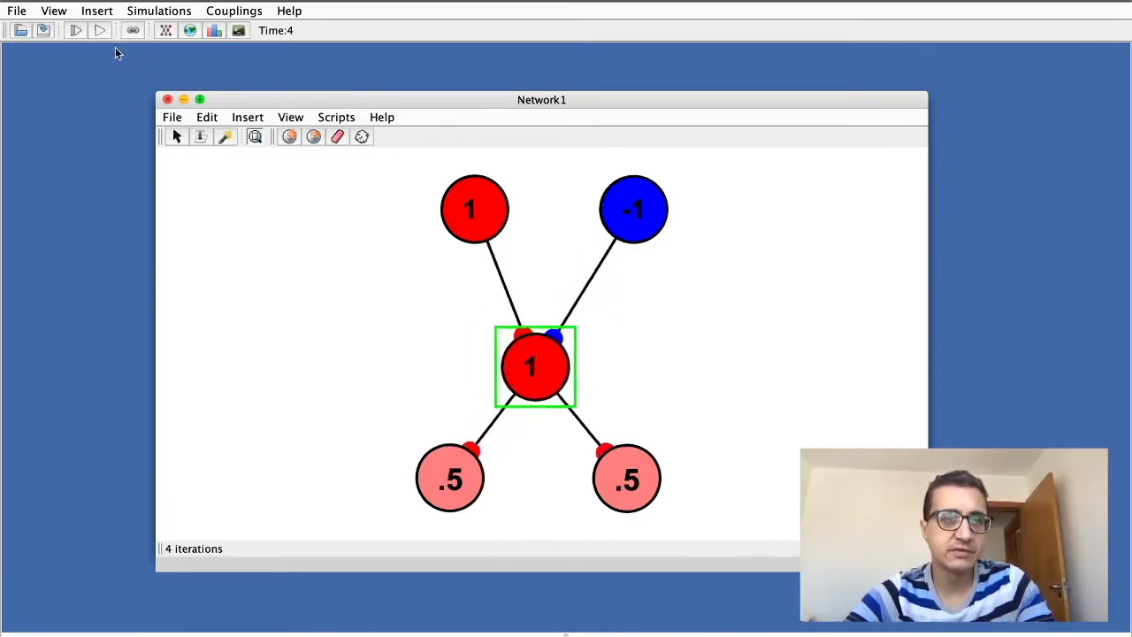
double_click(555, 371)
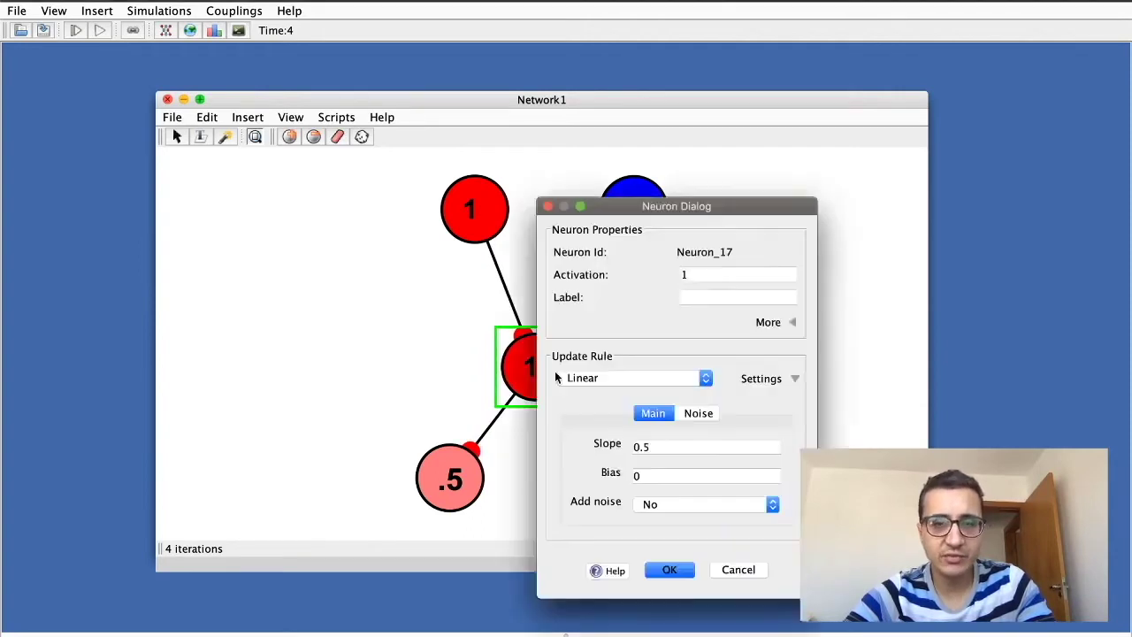
left_click(670, 570)
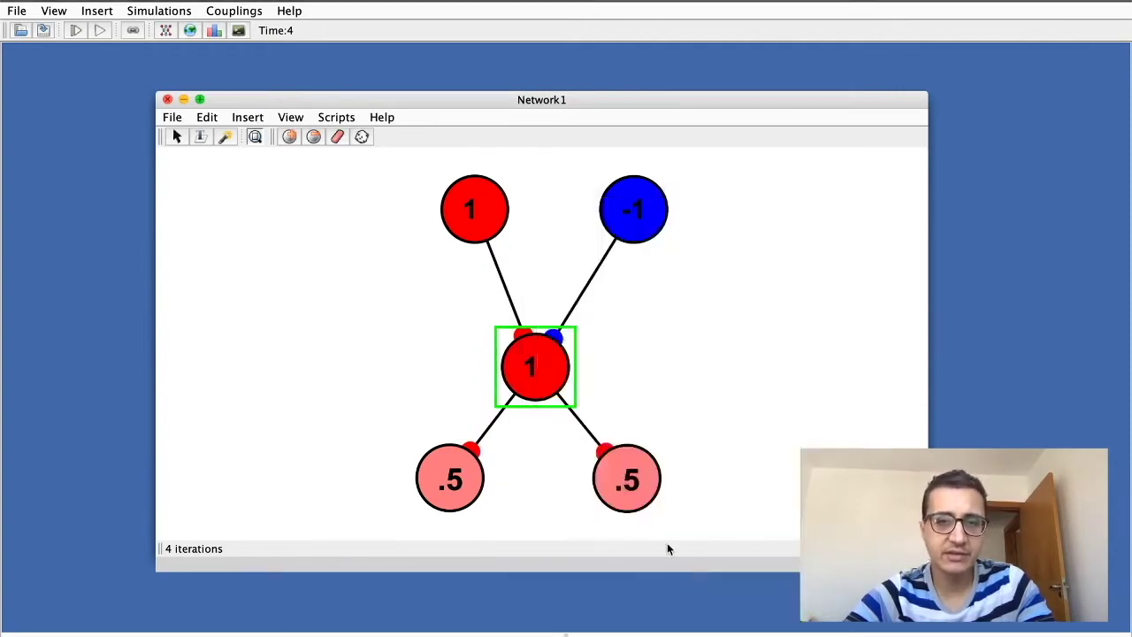
left_click(78, 31)
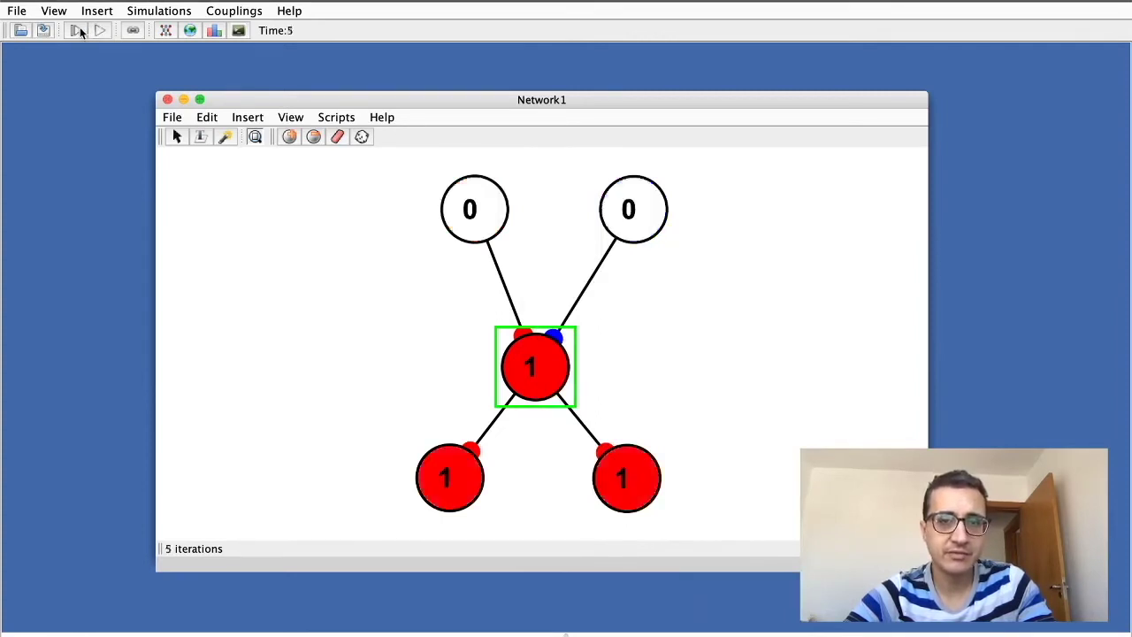
Set the central neuron's linear slope to 1 and its bias to 0.5
mouse_move(542, 365)
left_mouse_down()
mouse_move(528, 355)
mouse_move(531, 327)
mouse_move(558, 352)
mouse_move(549, 370)
mouse_move(550, 346)
left_mouse_up()
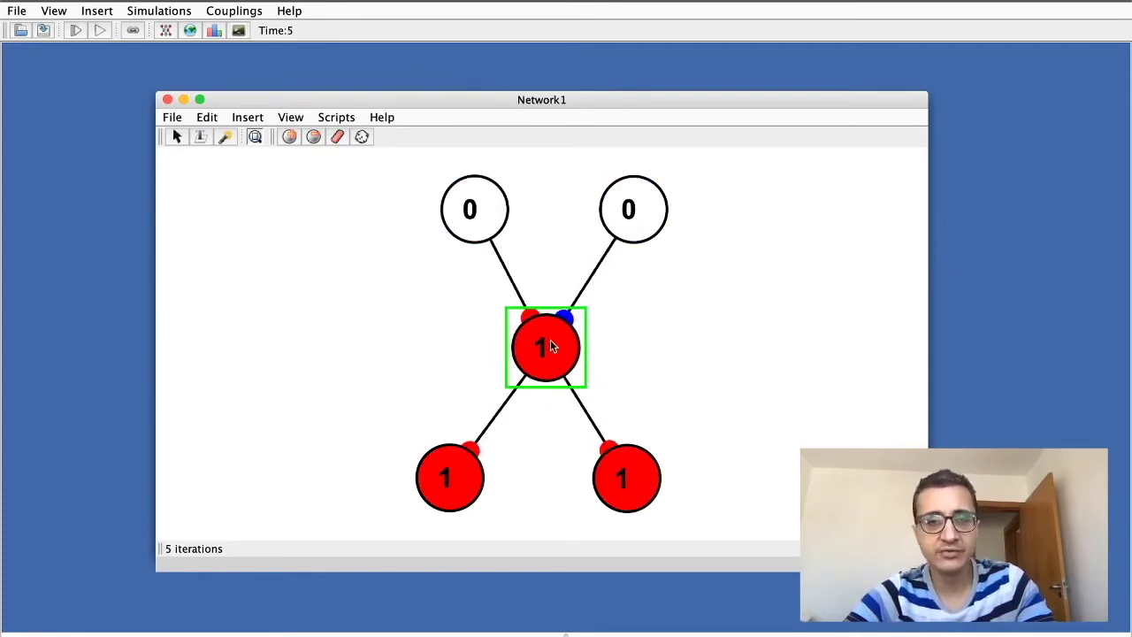
double_click(550, 345)
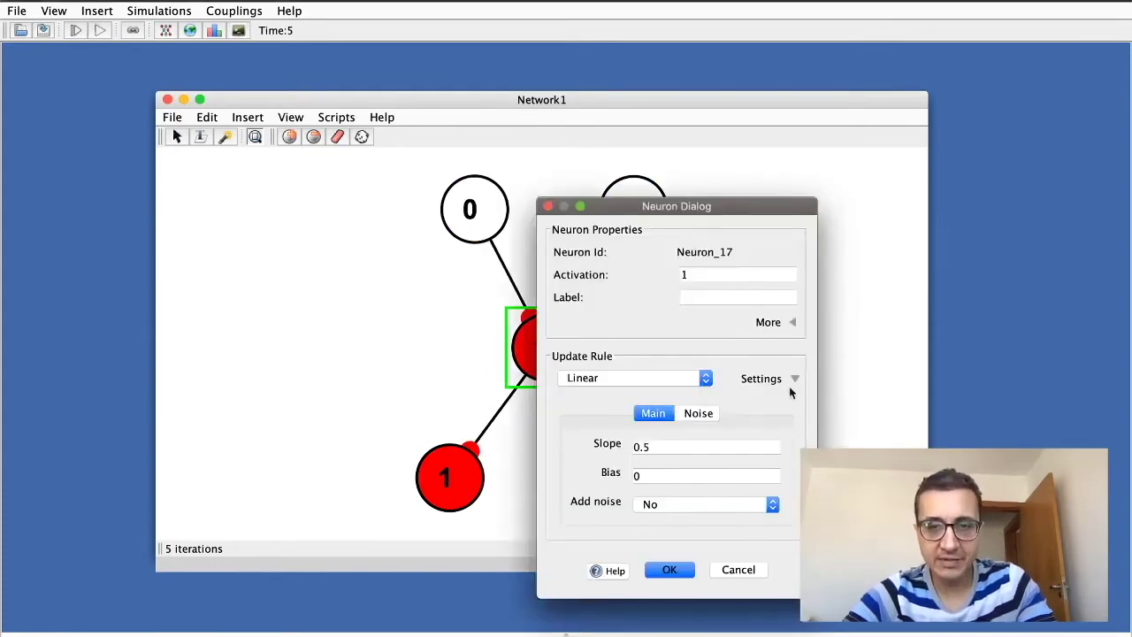
left_click(694, 447)
double_click(694, 447)
type("1")
left_click(694, 475)
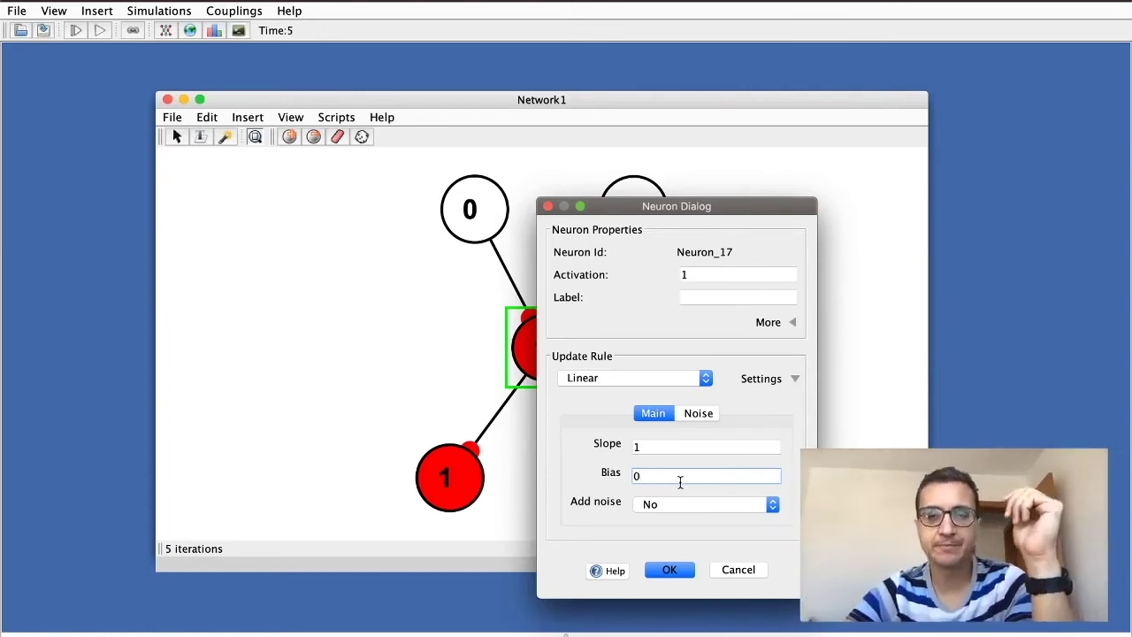
key("BackSpace")
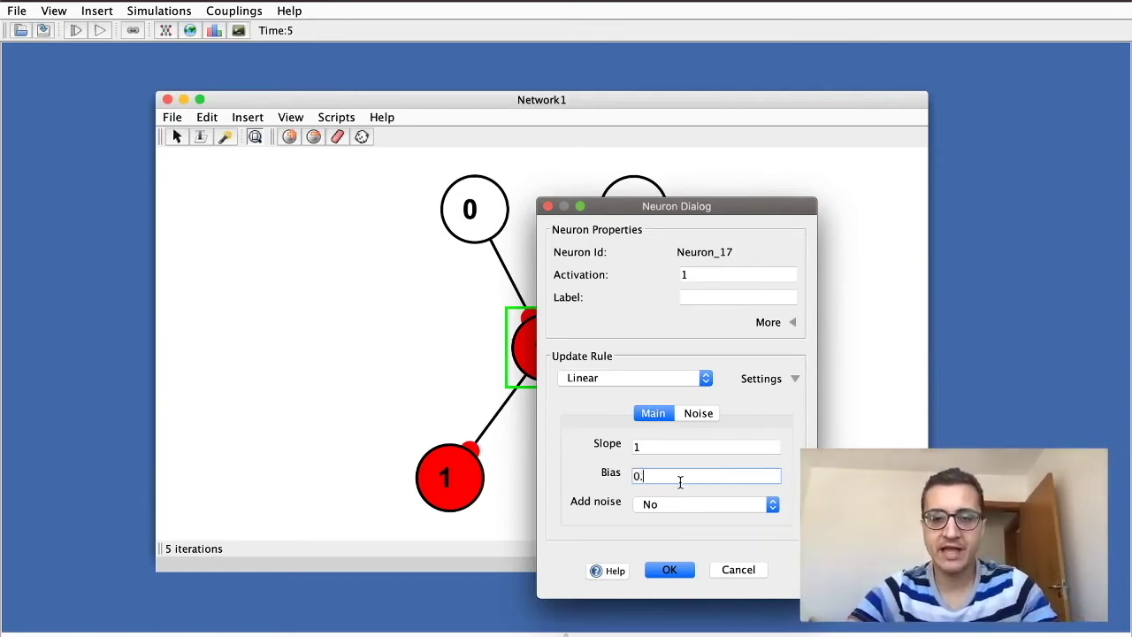
left_click(676, 571)
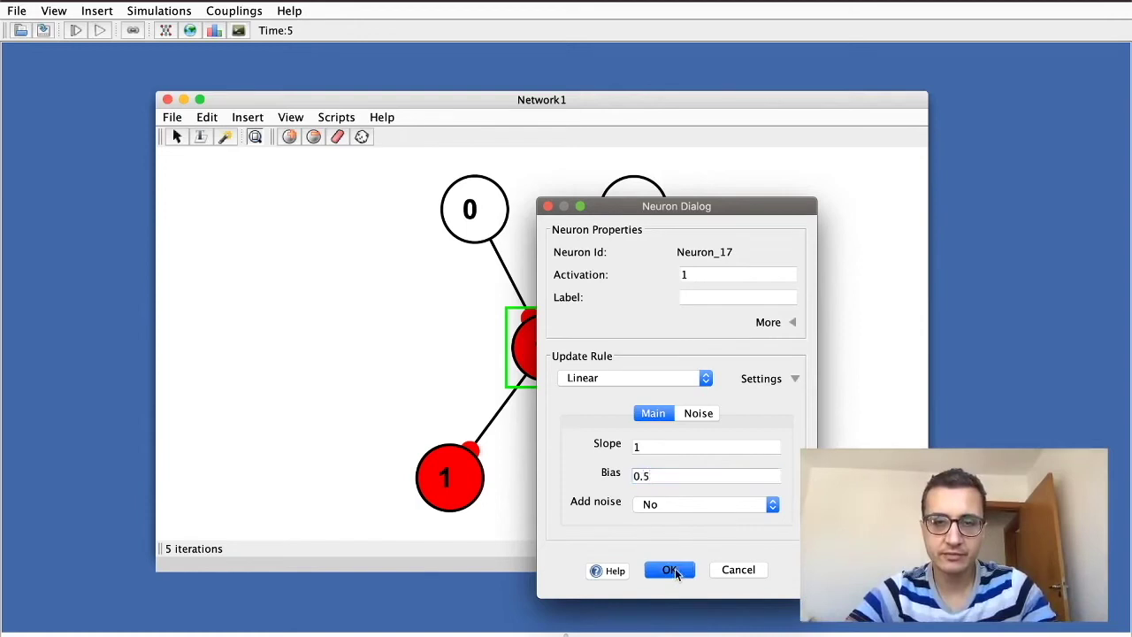
Examine both upper neurons and their connections into the central neuron to work out its weighted input before the bias is added
mouse_move(442, 211)
left_mouse_down()
mouse_move(395, 205)
mouse_move(435, 221)
left_mouse_up()
left_click_drag(650, 226, 665, 210)
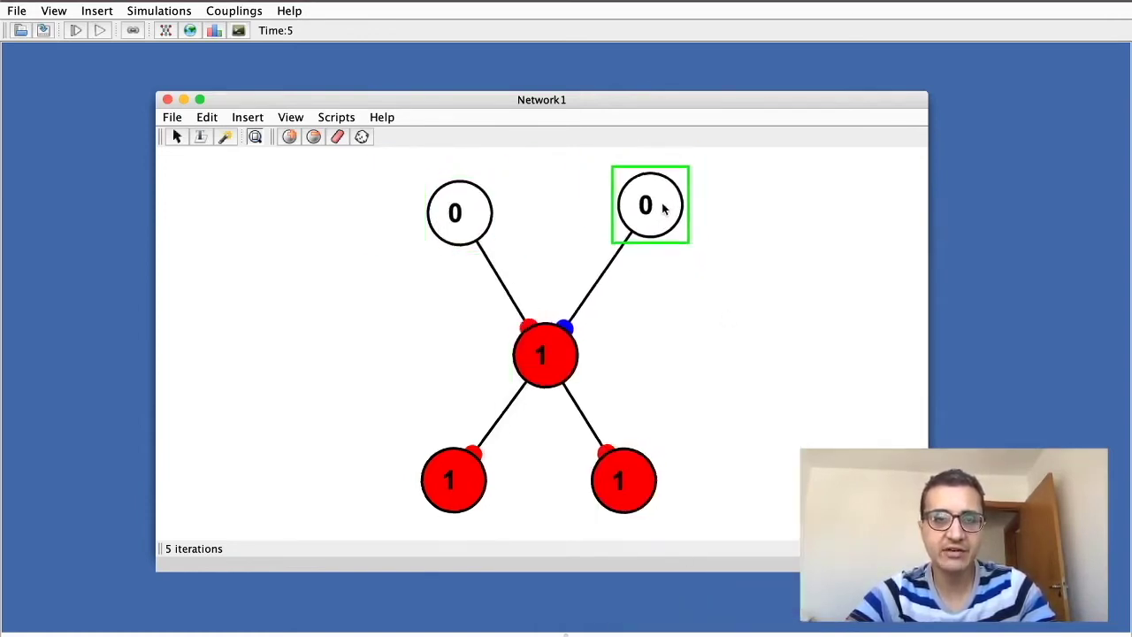
left_click_drag(442, 208, 456, 197)
left_click(520, 329)
left_click(473, 207)
left_click(521, 327)
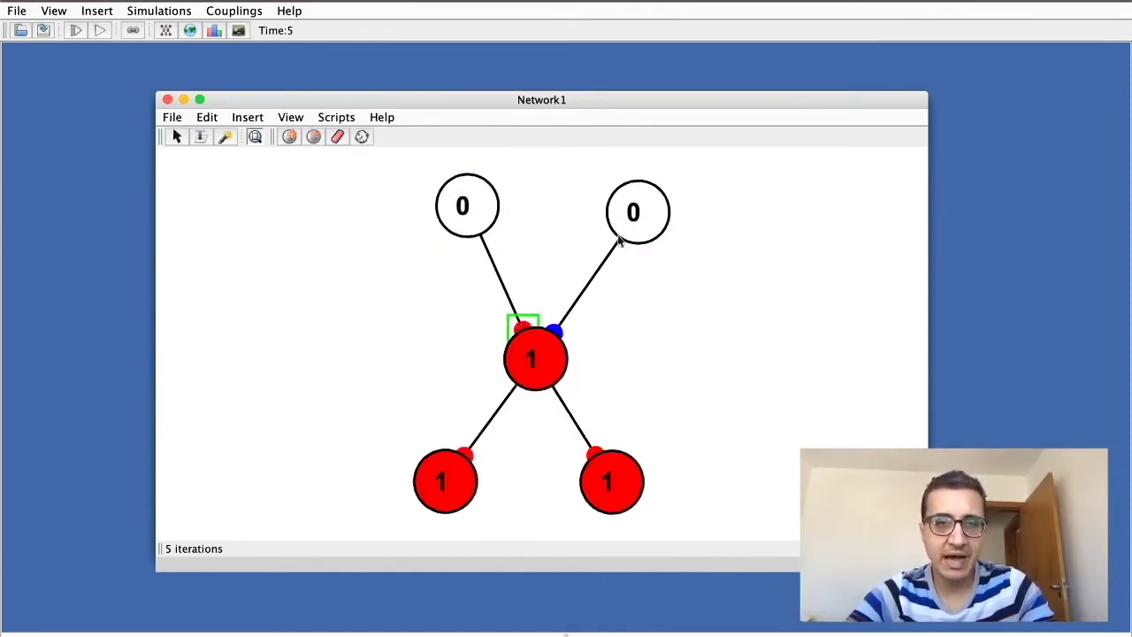
left_click(633, 228)
left_click(549, 332)
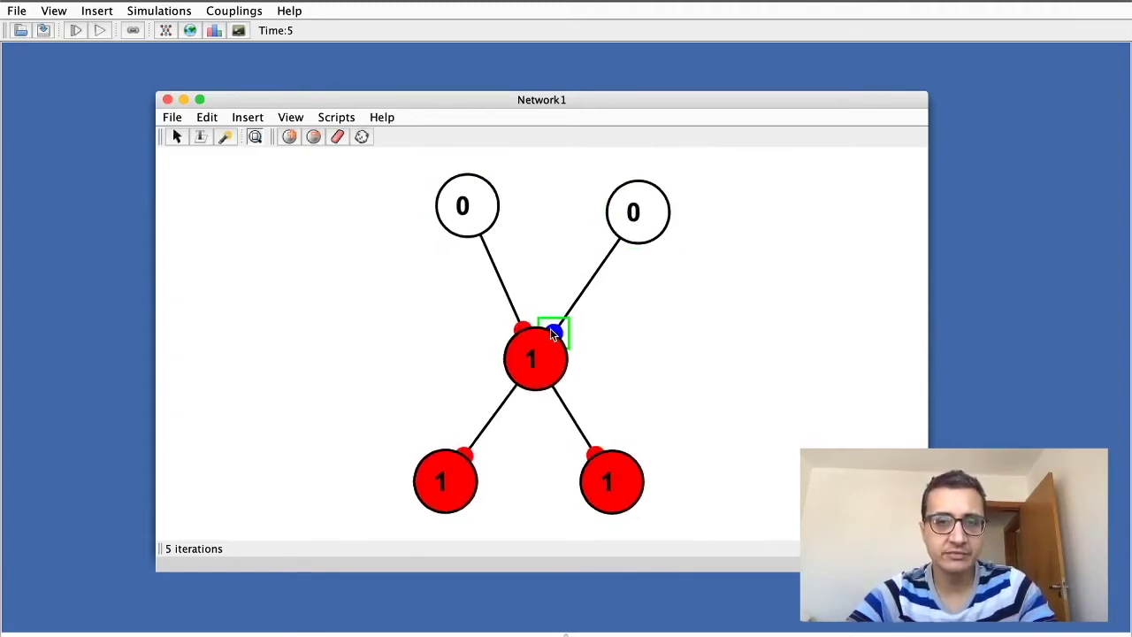
left_click(548, 253)
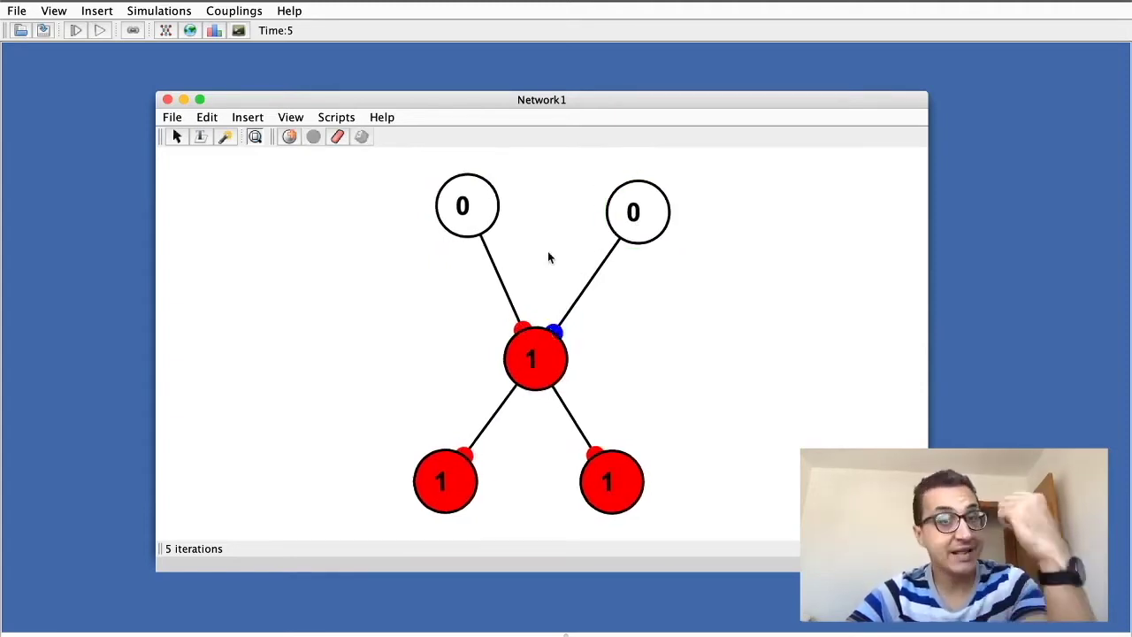
left_click_drag(487, 232, 502, 236)
left_click(523, 369)
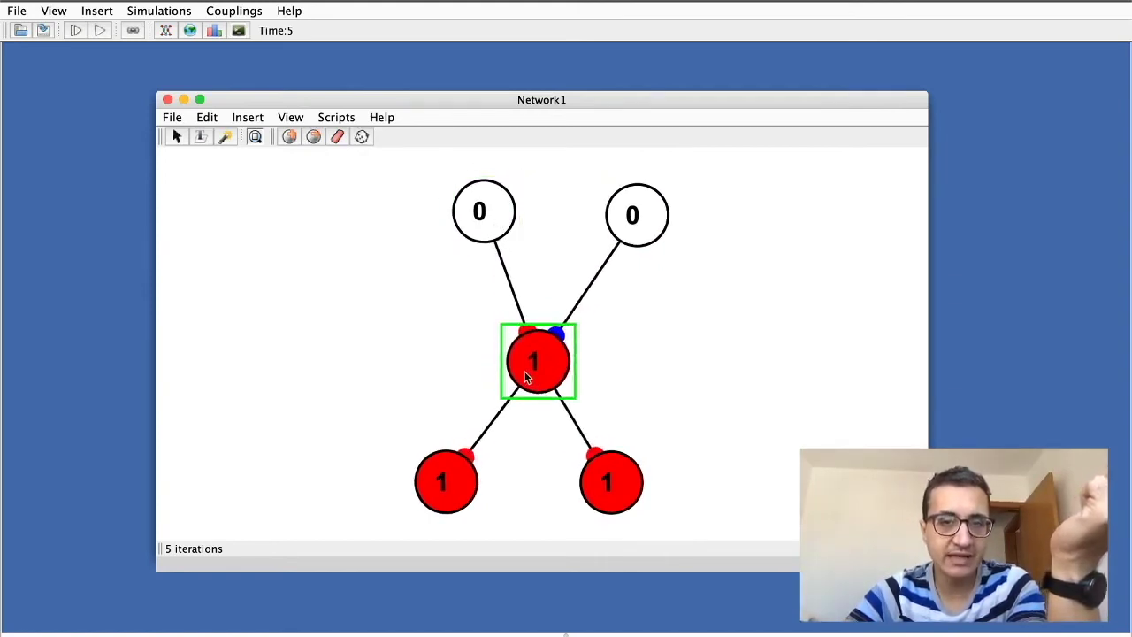
left_click_drag(519, 367, 549, 358)
left_click(492, 212)
left_click(544, 321)
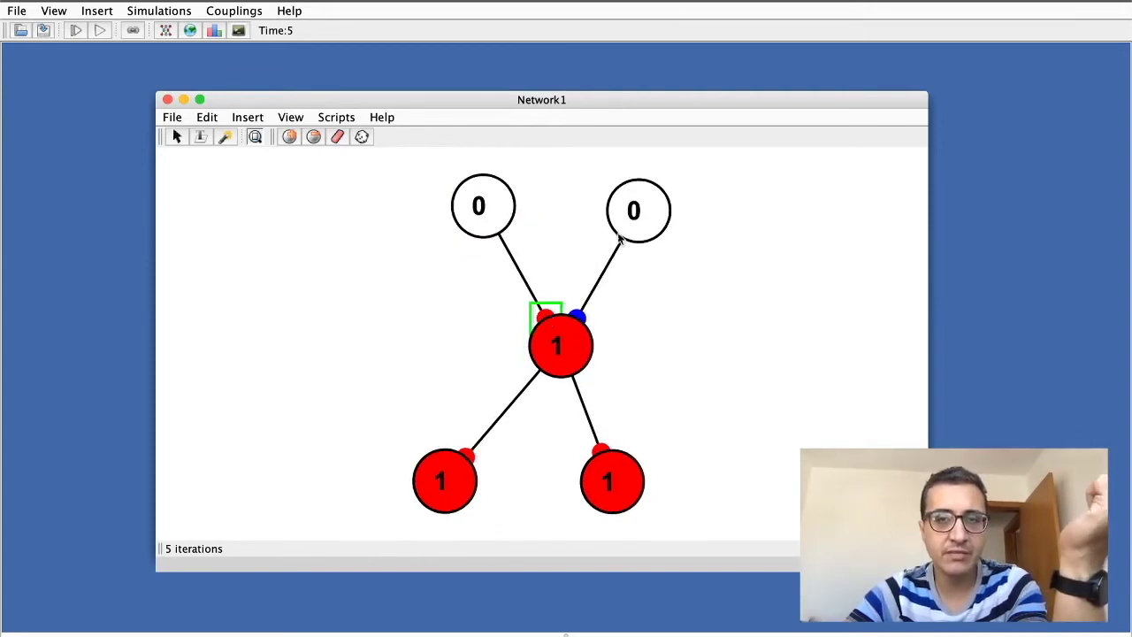
left_click(621, 240)
left_click(580, 321)
left_click(569, 364)
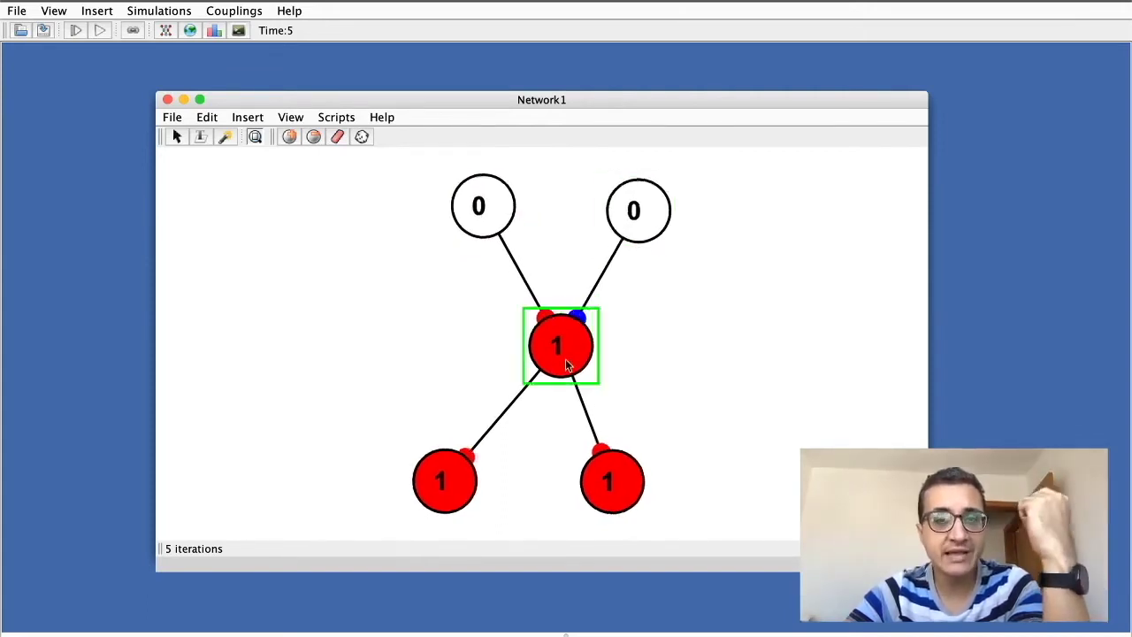
Review the central neuron's slope and bias and advance the simulation by one iteration
left_click_drag(563, 356, 545, 364)
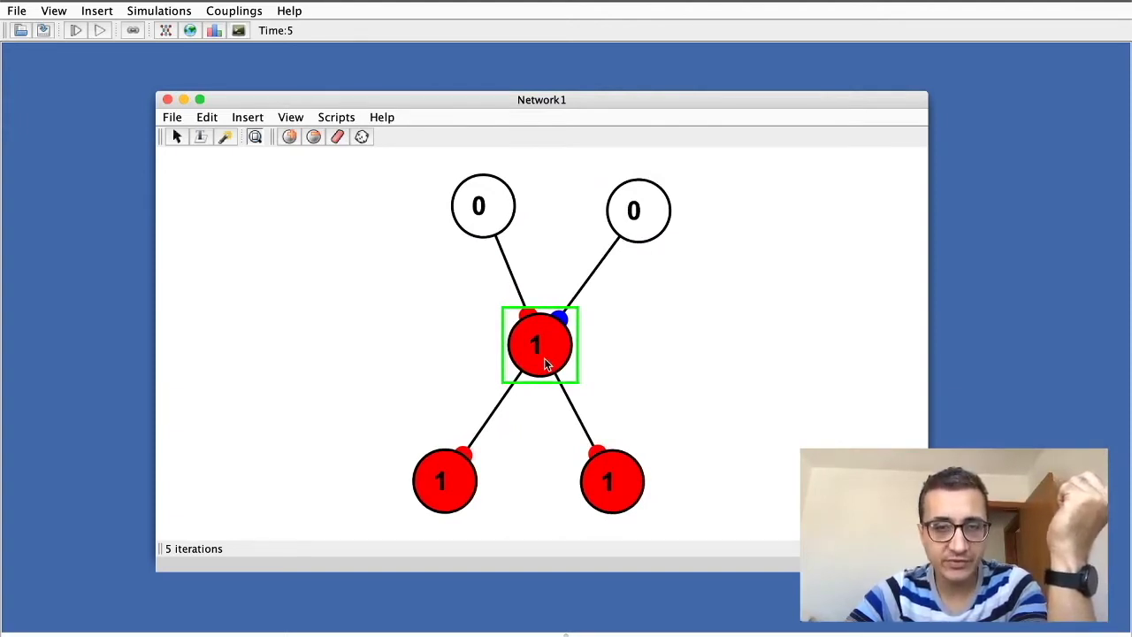
double_click(546, 365)
left_click(656, 450)
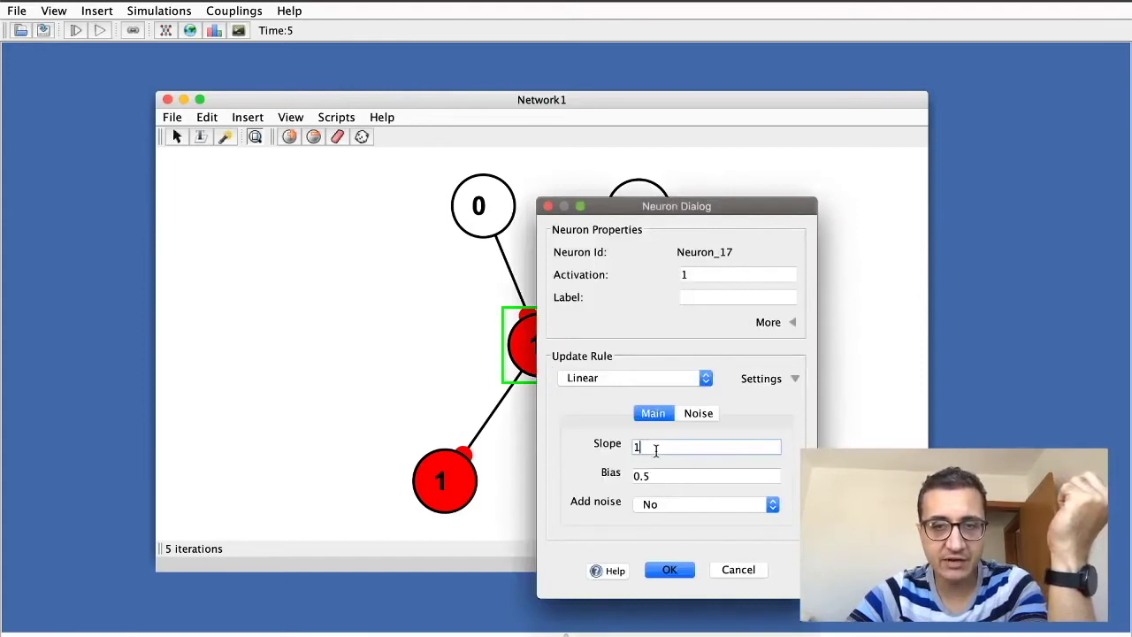
left_click(549, 205)
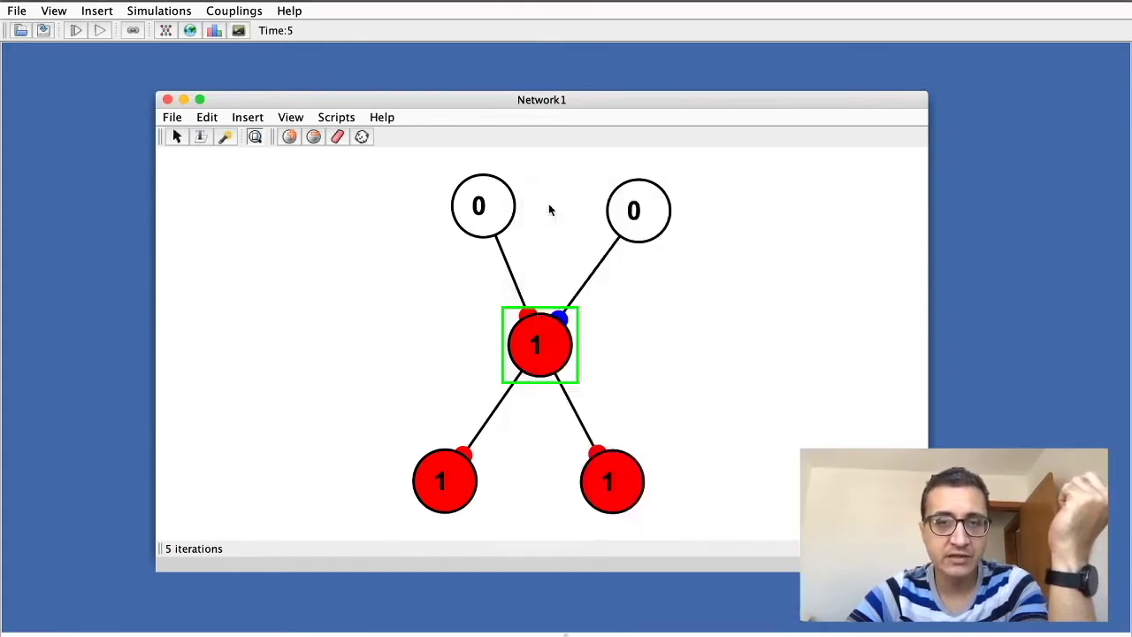
mouse_move(545, 352)
left_mouse_down()
mouse_move(531, 369)
mouse_move(552, 355)
mouse_move(522, 308)
mouse_move(549, 373)
mouse_move(508, 381)
mouse_move(529, 345)
mouse_move(519, 358)
mouse_move(551, 354)
mouse_move(536, 363)
mouse_move(528, 356)
mouse_move(557, 348)
mouse_move(546, 344)
left_mouse_up()
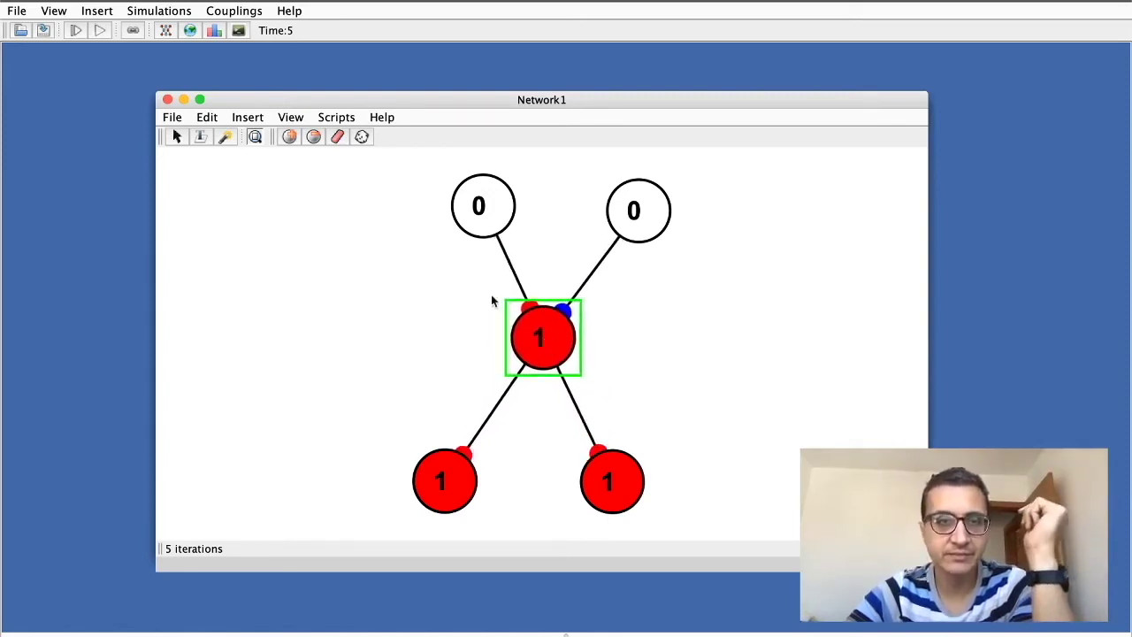
left_click_drag(558, 341, 557, 349)
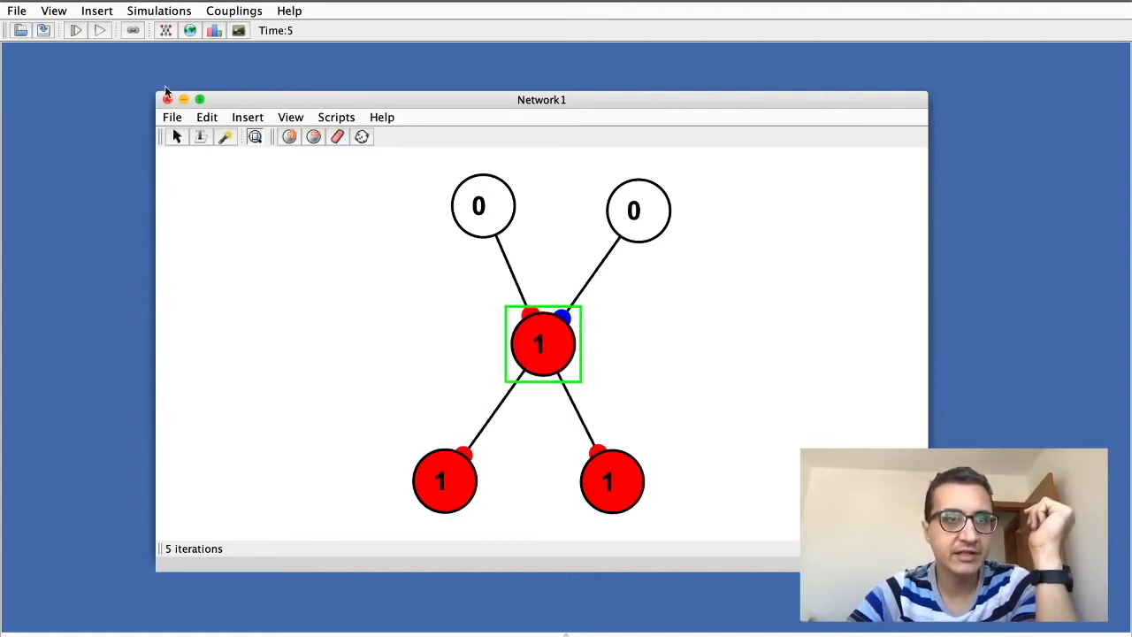
left_click(76, 31)
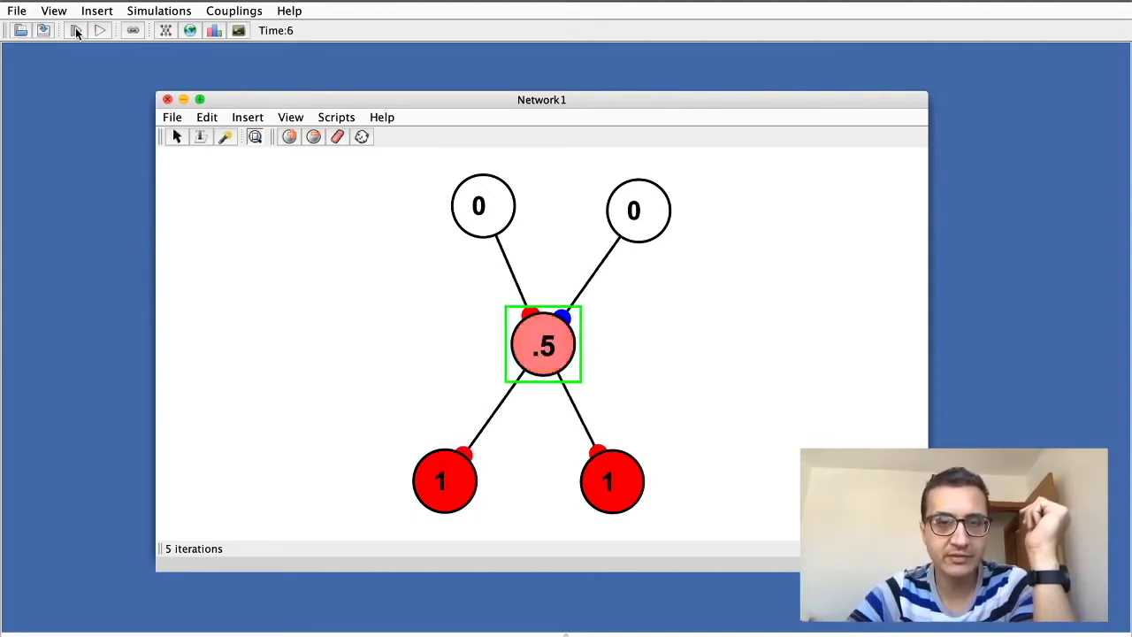
Review the two upper neurons and the central neuron's bias to explain the central activation
mouse_move(581, 340)
left_mouse_down()
mouse_move(550, 344)
mouse_move(581, 347)
left_mouse_up()
left_click_drag(494, 232, 484, 252)
left_click_drag(648, 221, 645, 244)
double_click(536, 361)
left_click(663, 476)
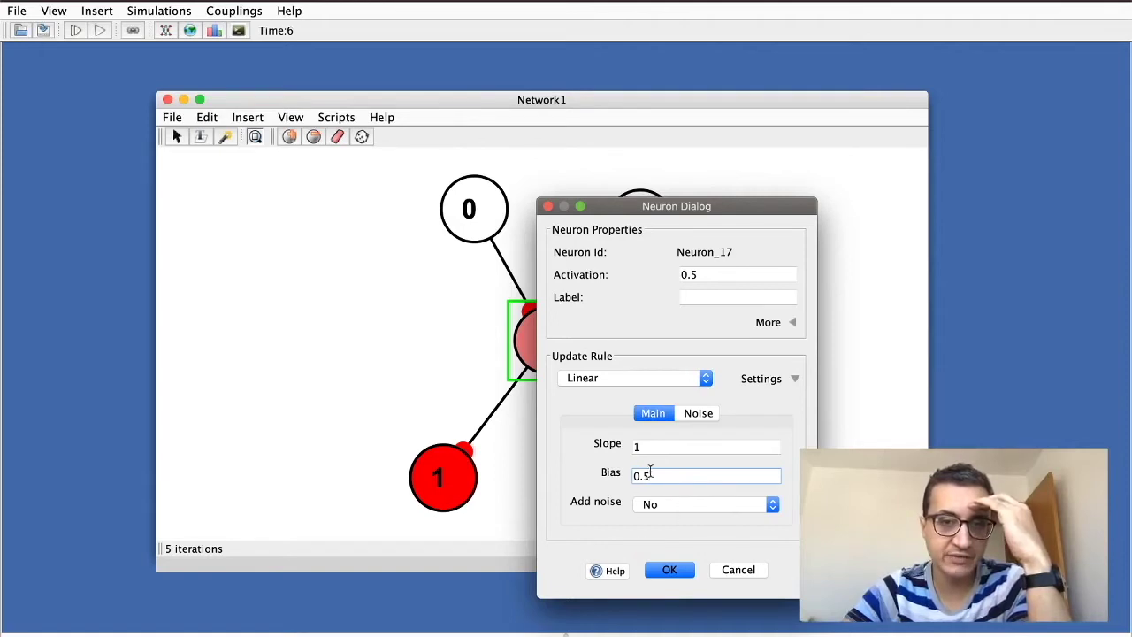
left_click(683, 571)
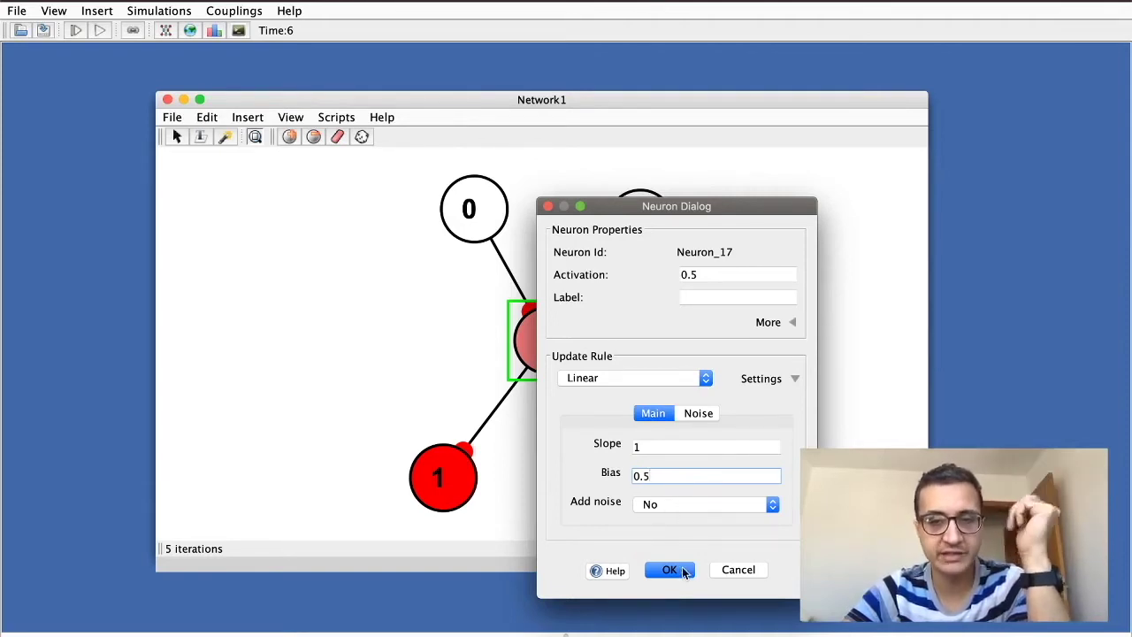
left_click(683, 571)
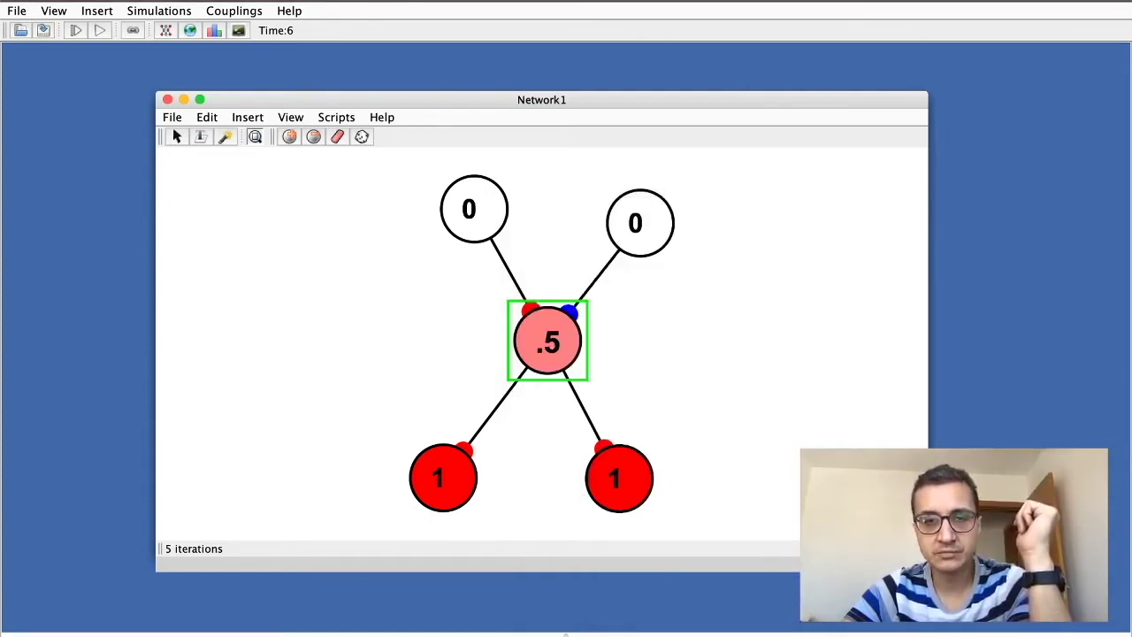
Move the central neuron slightly lower and spread the two upper neurons farther apart
left_click_drag(557, 352, 553, 368)
left_click_drag(658, 234, 637, 223)
left_click(496, 228)
left_click_drag(495, 227, 448, 232)
left_click_drag(637, 207, 657, 220)
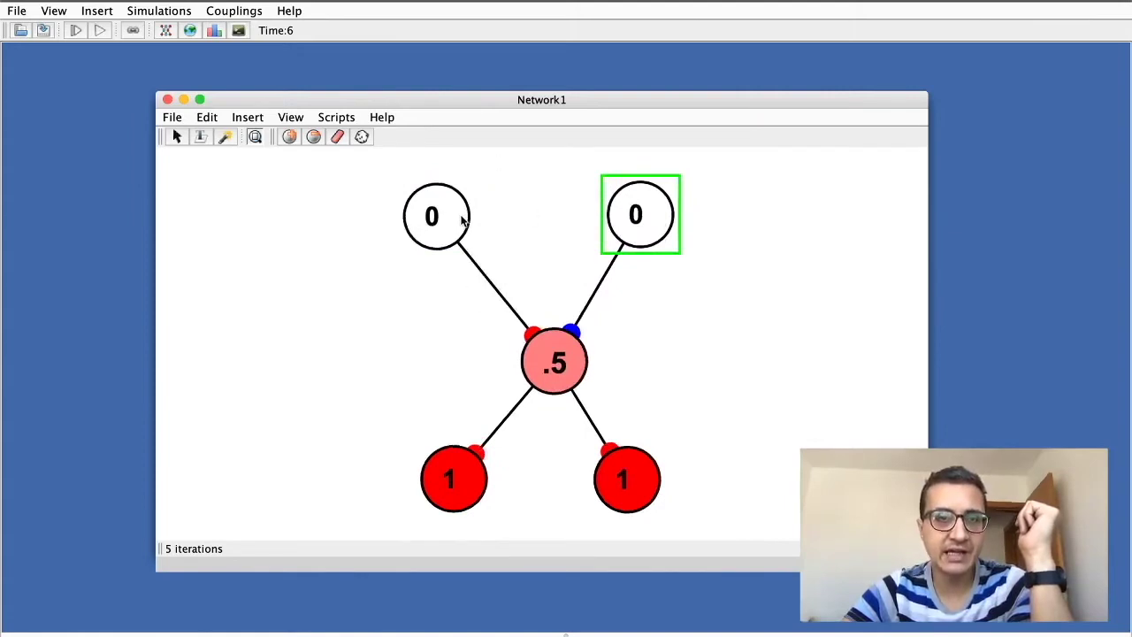
Set the upper-left neuron to be clamped
left_click(431, 224)
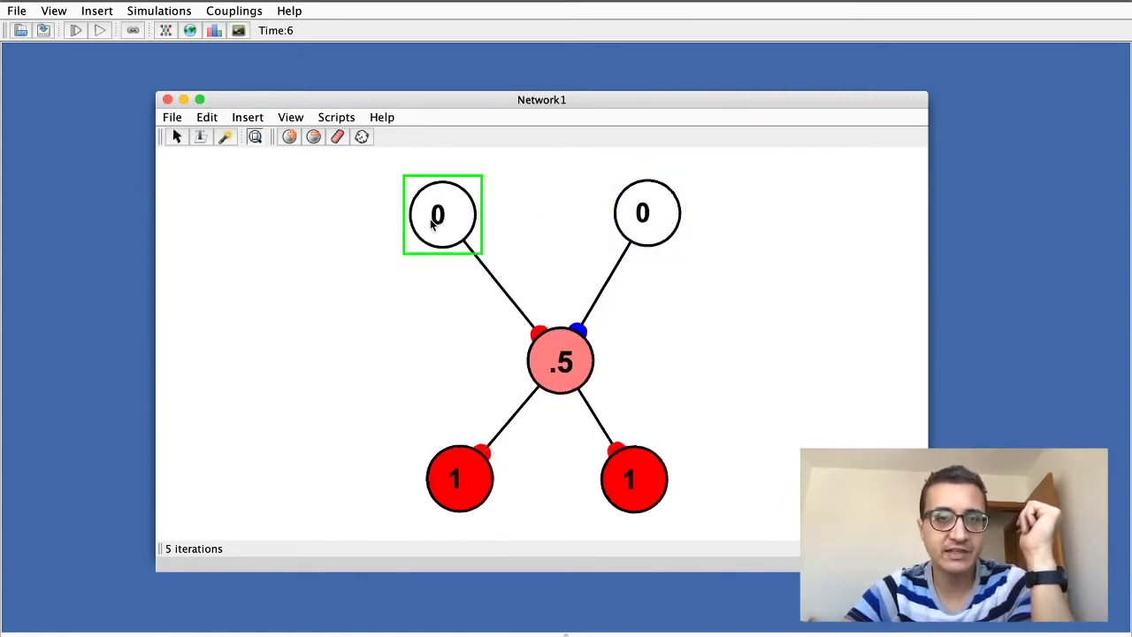
double_click(432, 224)
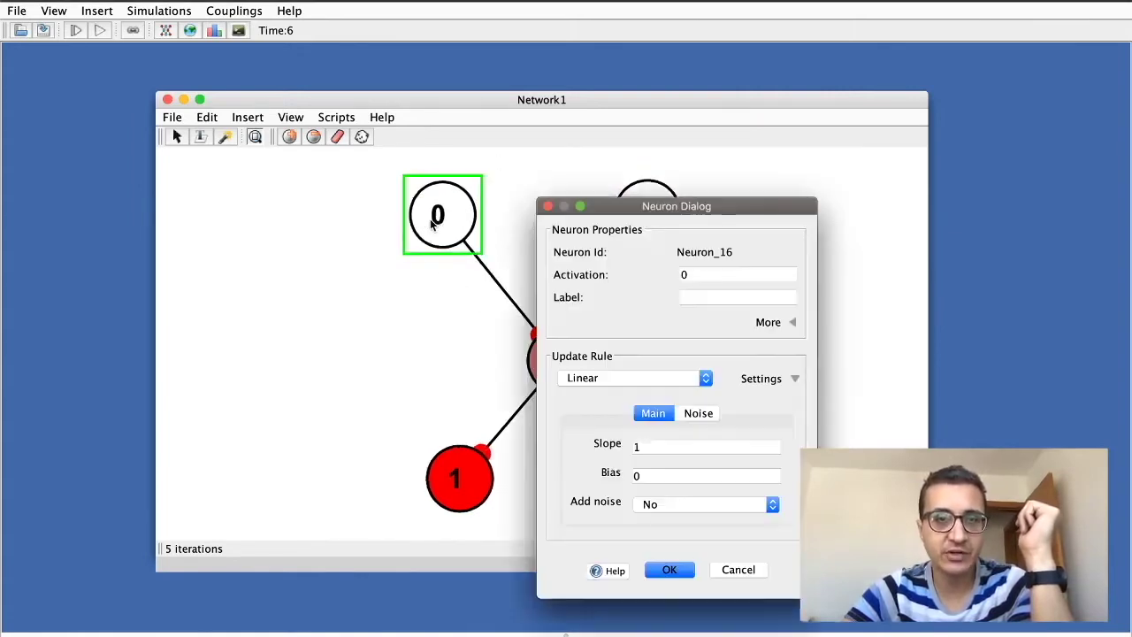
left_click(770, 322)
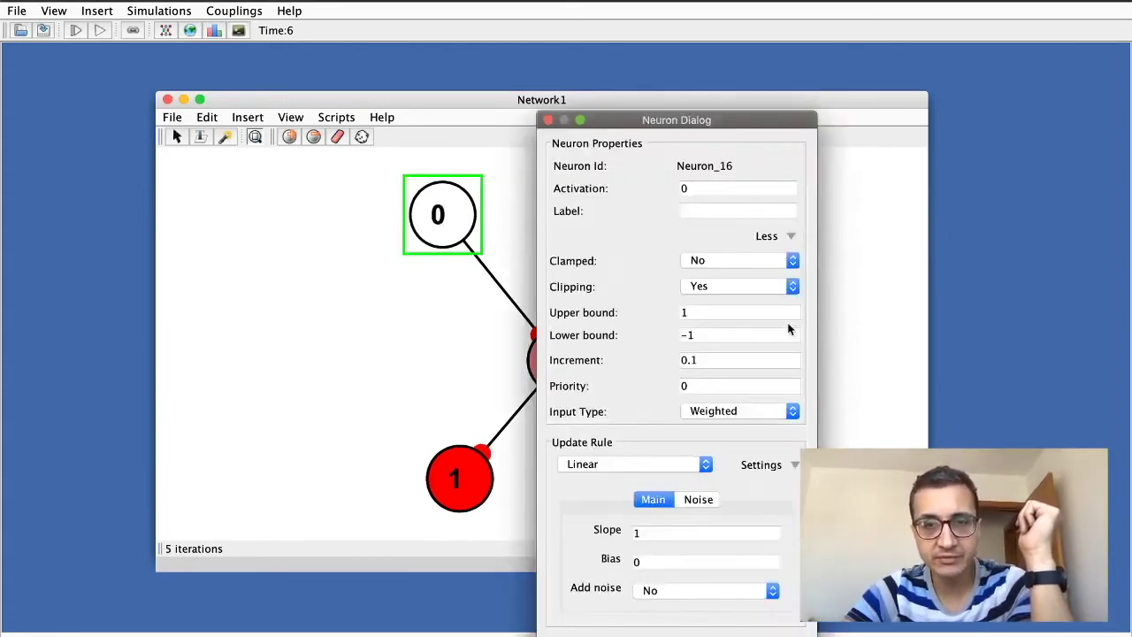
left_click(701, 264)
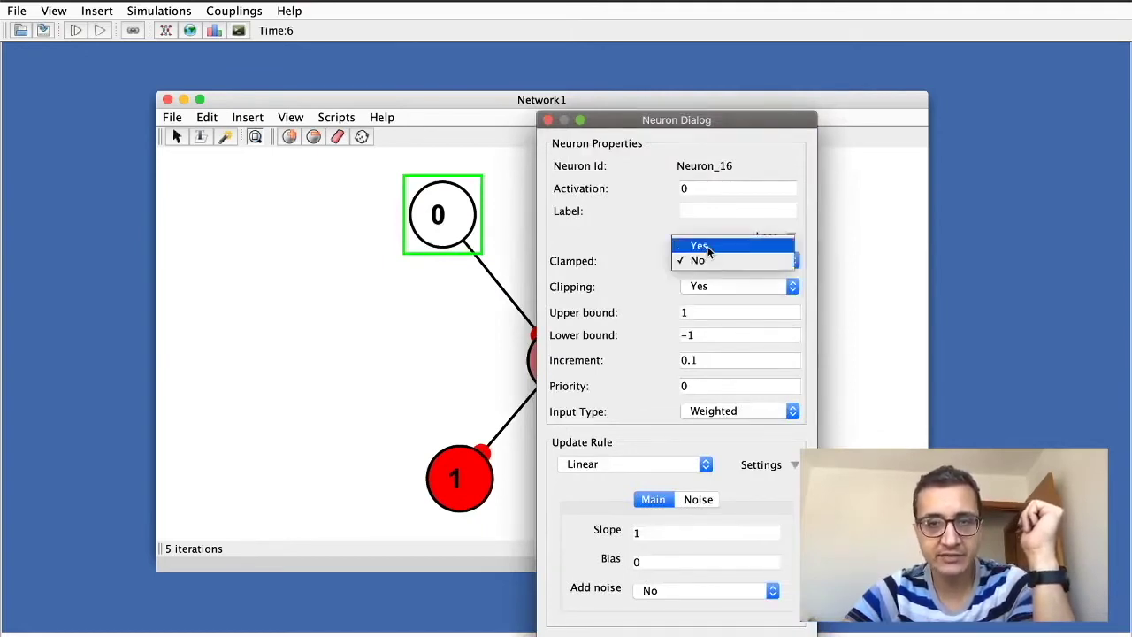
left_click(692, 245)
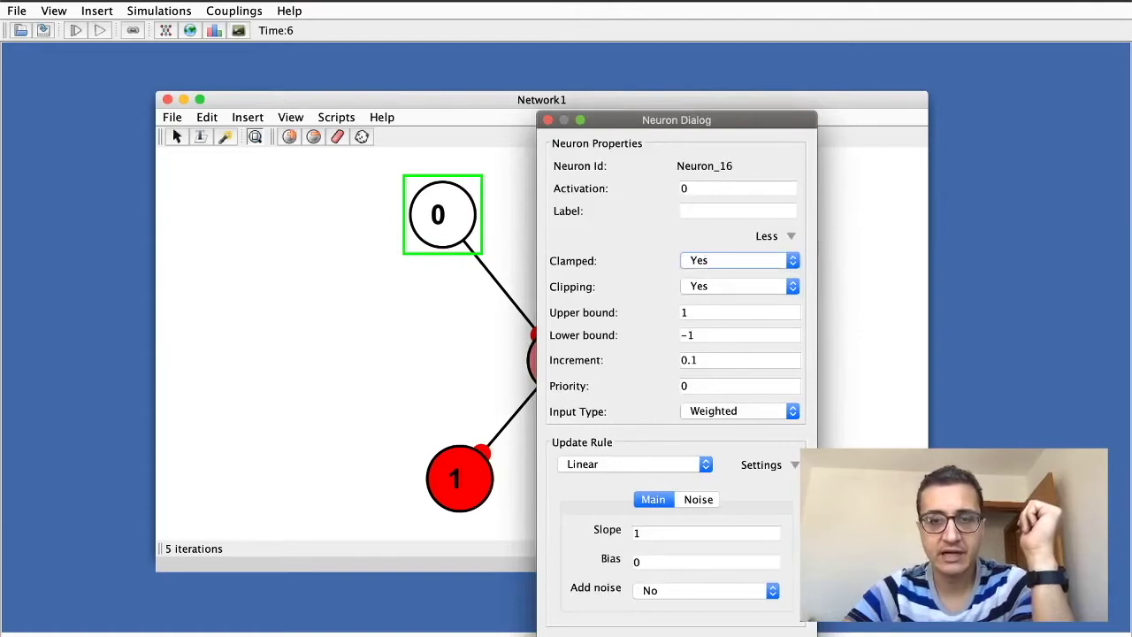
key("Return")
Set the upper-right neuron to be clamped
left_click(651, 211)
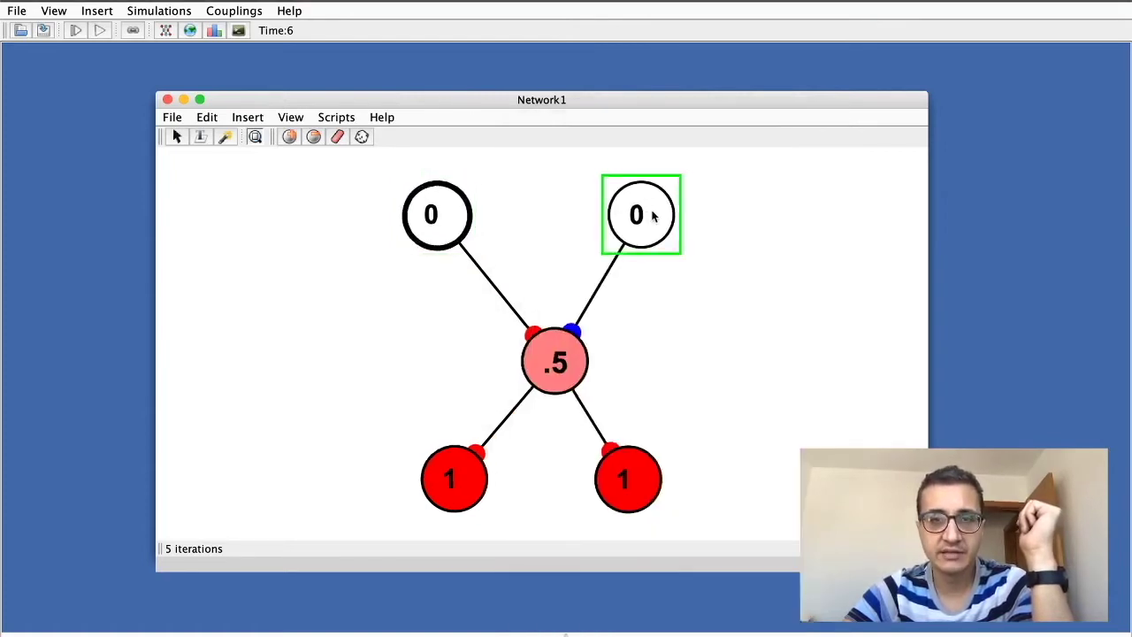
double_click(652, 216)
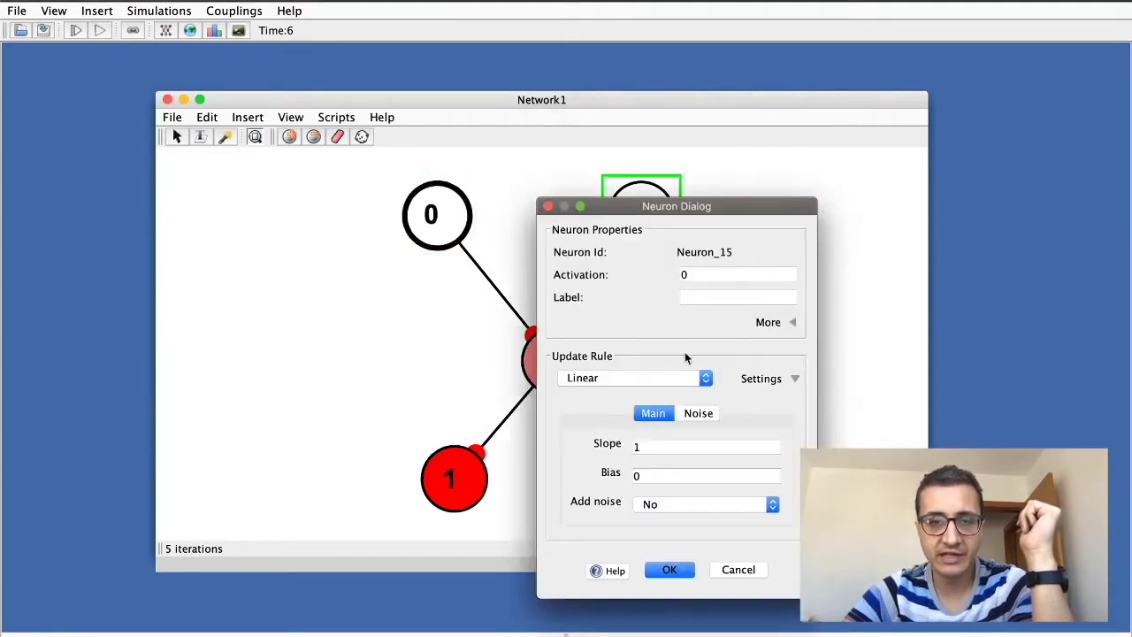
left_click(755, 323)
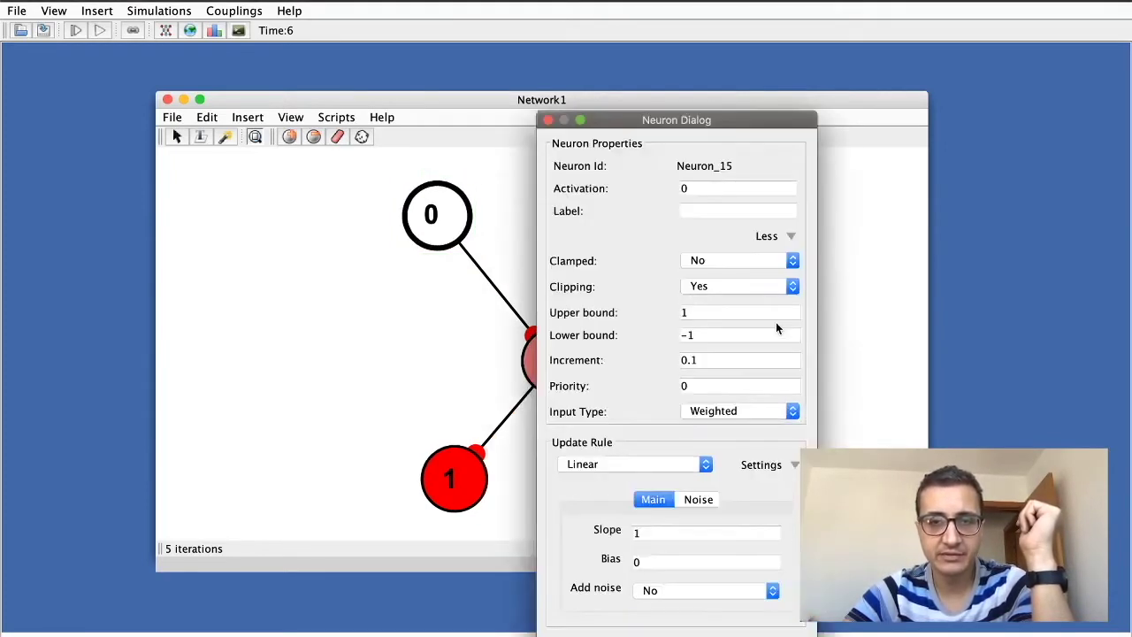
left_click(738, 261)
left_click(737, 248)
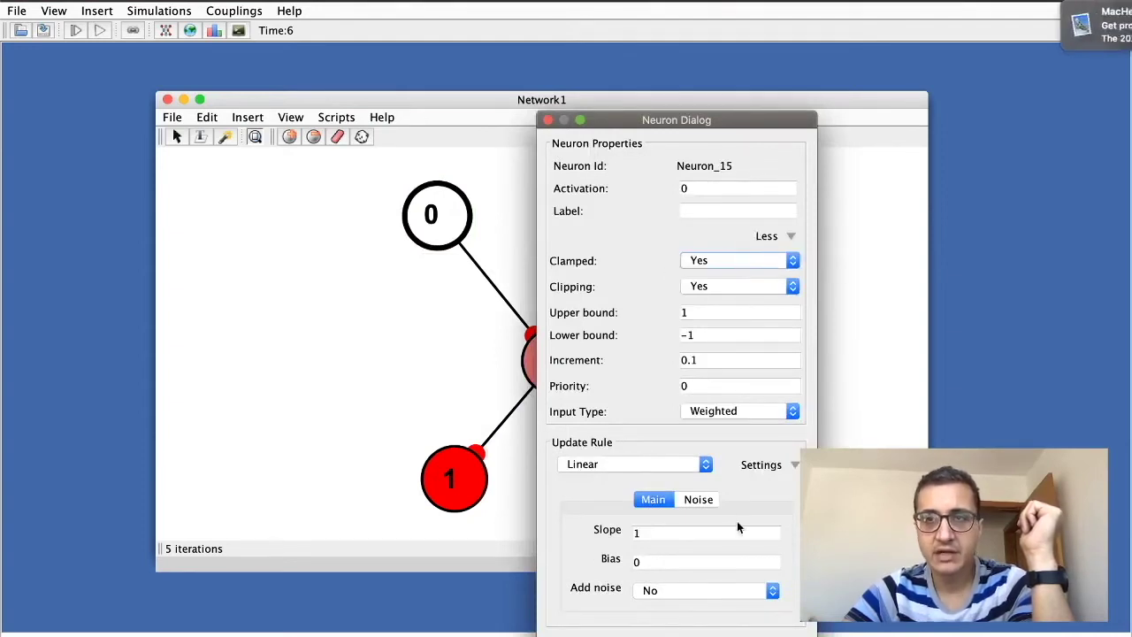
key("Return")
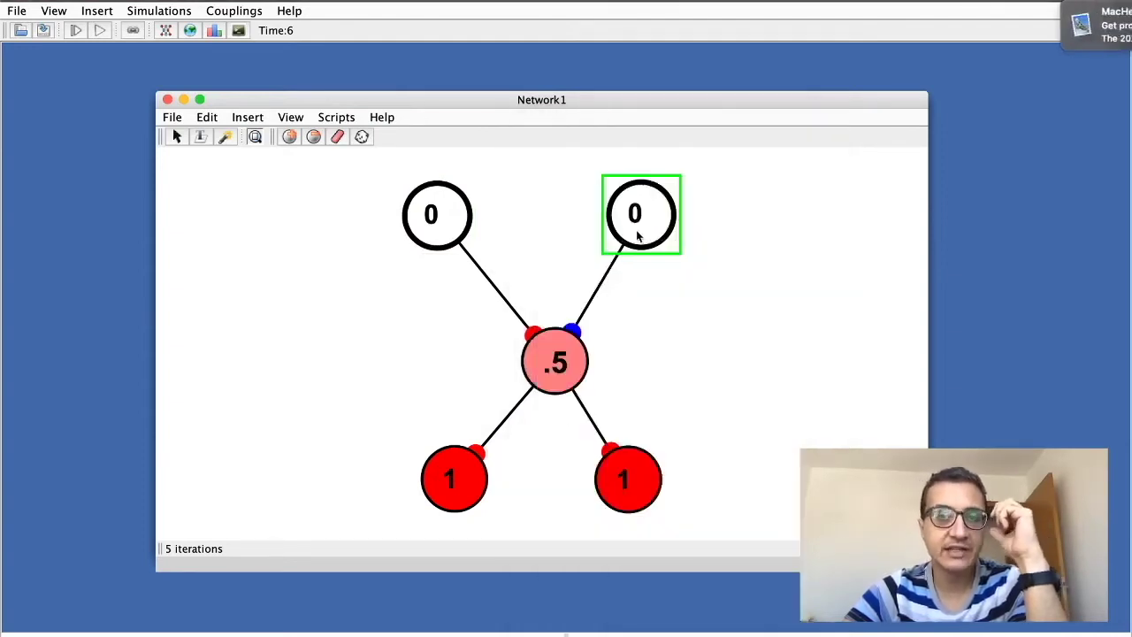
Set the clamped upper-left neuron's activation to 1
double_click(431, 223)
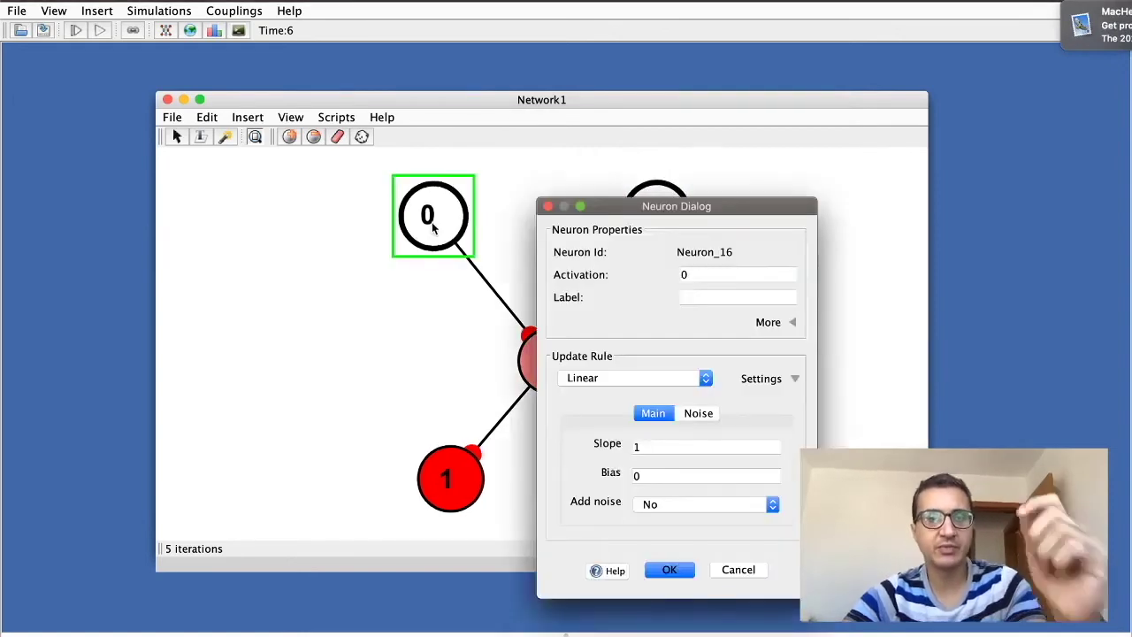
double_click(705, 278)
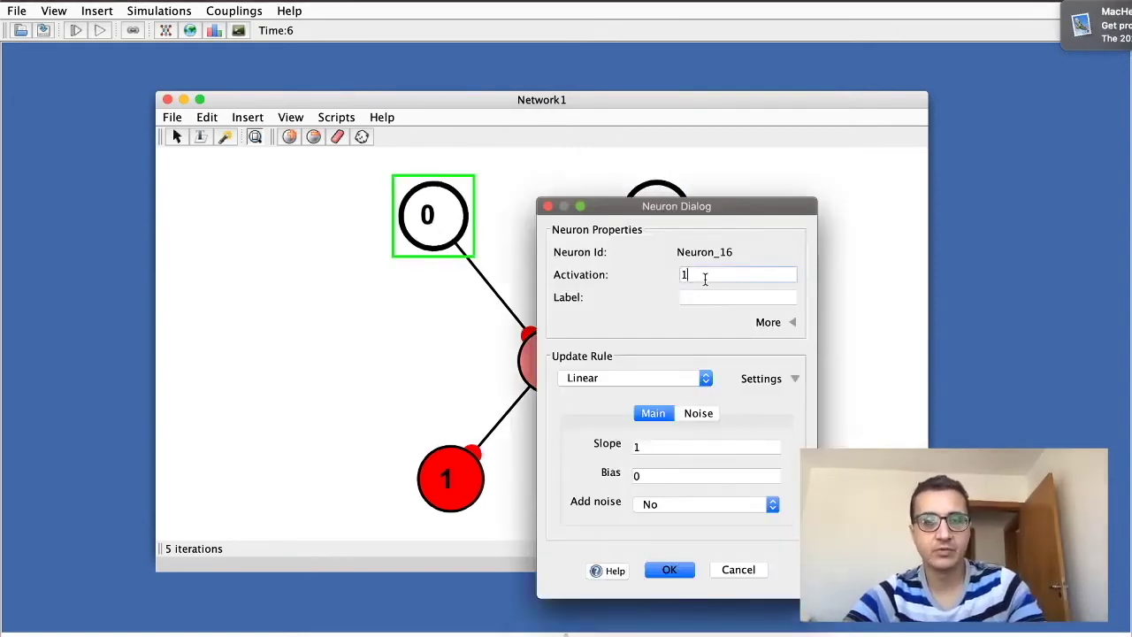
left_click(672, 570)
Set the clamped upper-right neuron's activation to -1
double_click(662, 212)
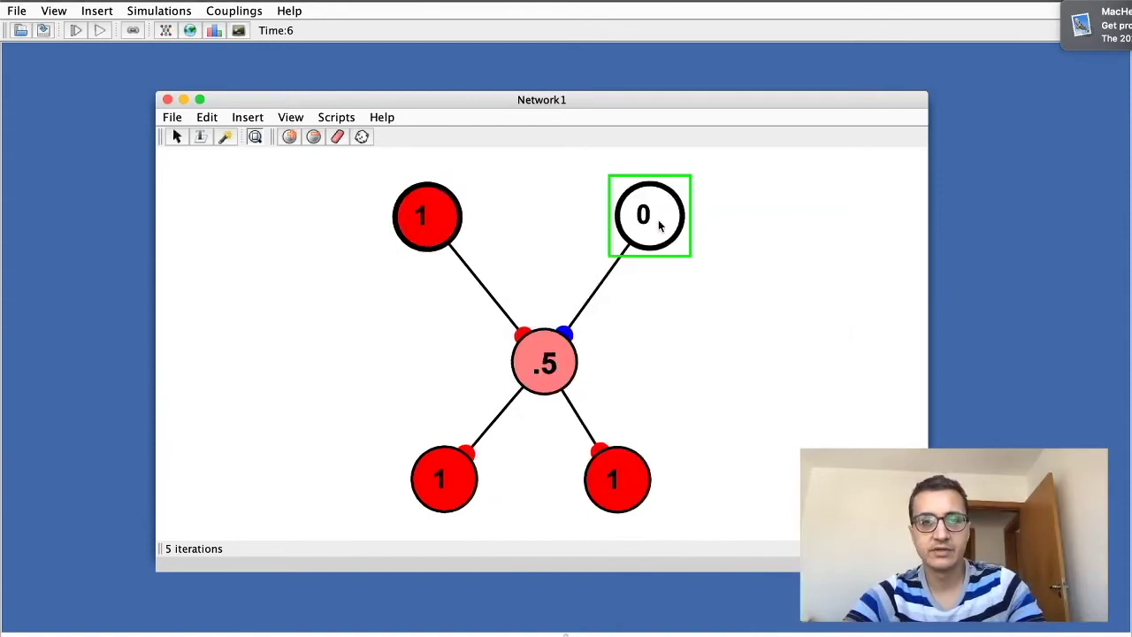
double_click(702, 280)
type("-1")
left_click(676, 571)
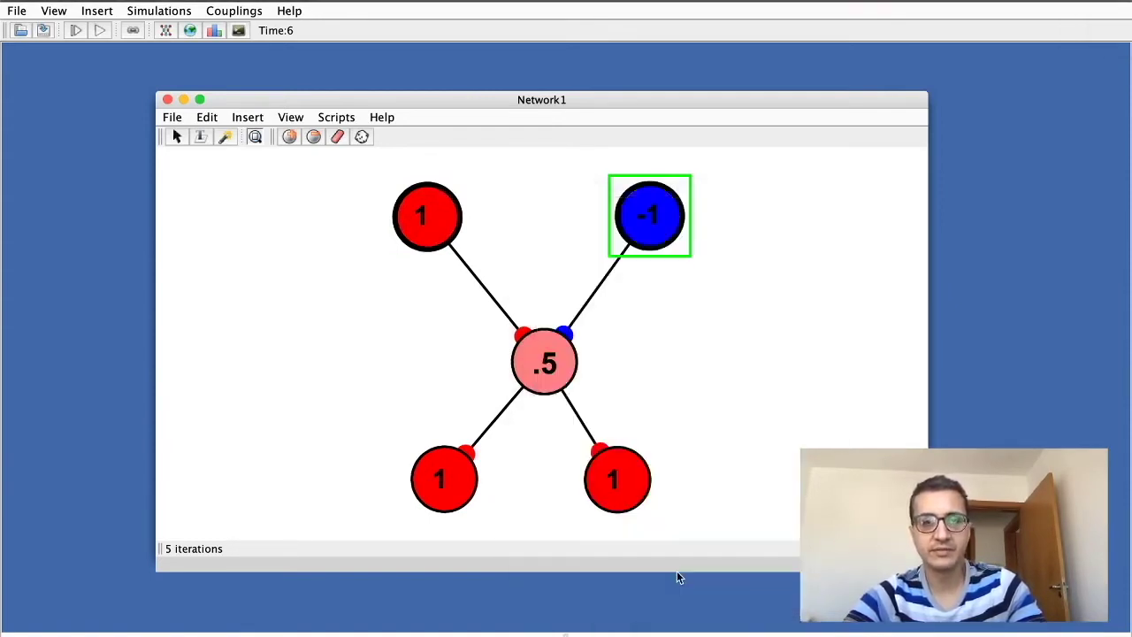
Reposition the neurons into an even X-shaped layout, with the central neuron midway between the upper and lower pairs
left_click_drag(657, 233, 632, 215)
left_click(432, 215)
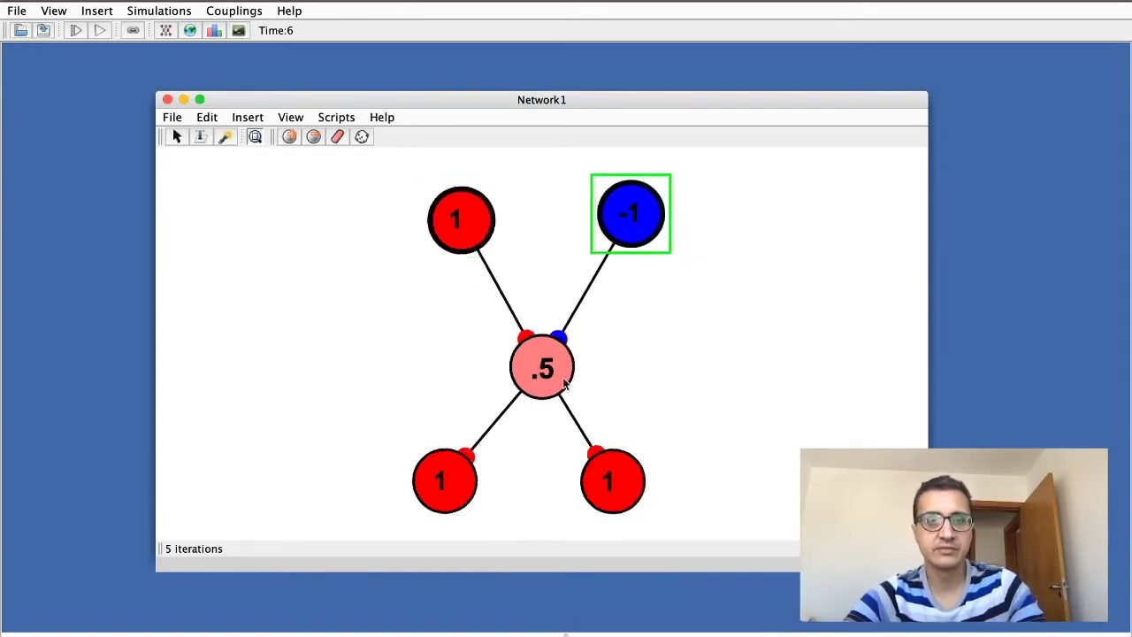
left_click_drag(552, 379, 555, 358)
left_click(614, 486)
left_click_drag(614, 486, 635, 479)
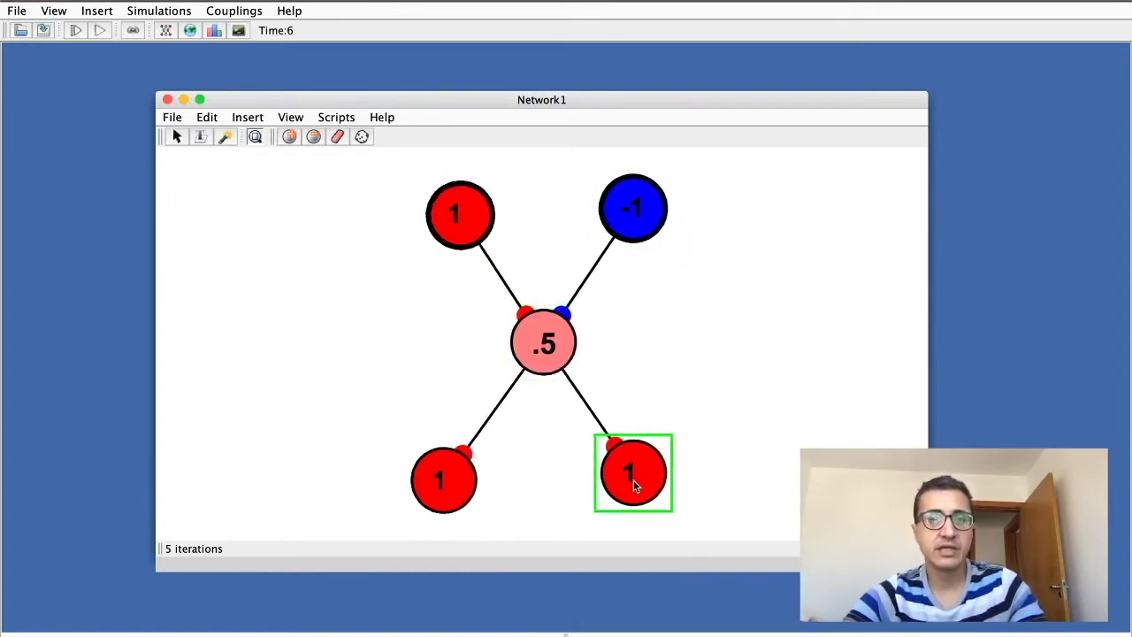
Advance the simulation one iteration at a time until time 16
left_click(76, 31)
left_click(76, 31)
double_click(76, 31)
left_click(76, 31)
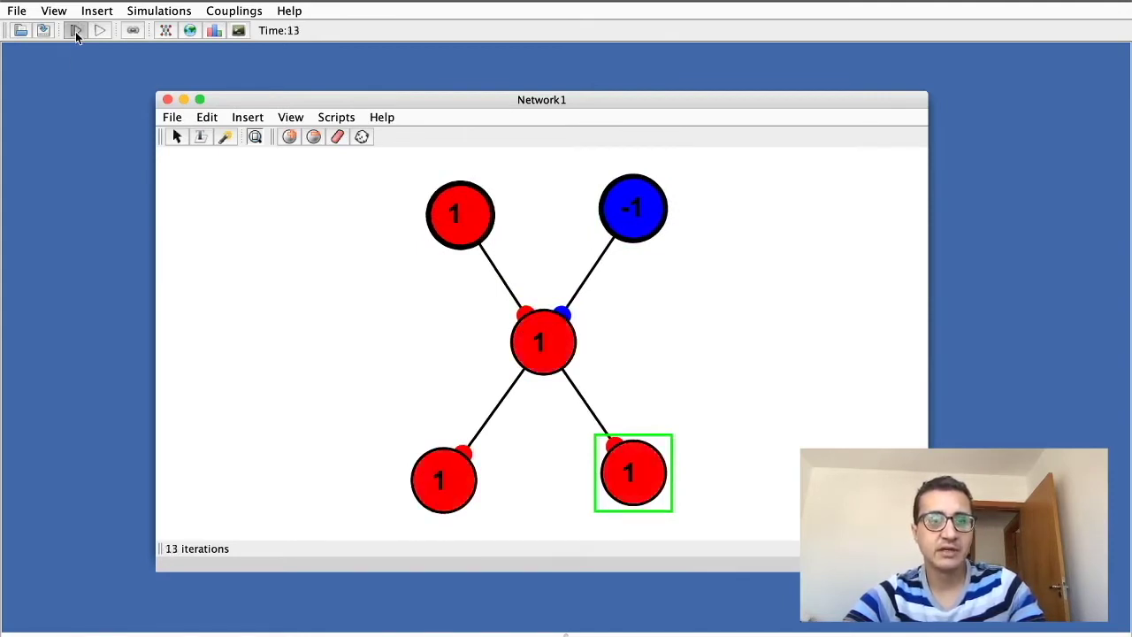
left_click(76, 31)
Rearrange the network to flow horizontally, with the two clamped neurons left of the central neuron and the two output neurons right of it
left_click_drag(466, 227, 447, 263)
left_click_drag(642, 218, 533, 205)
left_click_drag(551, 354, 601, 318)
left_click(459, 287)
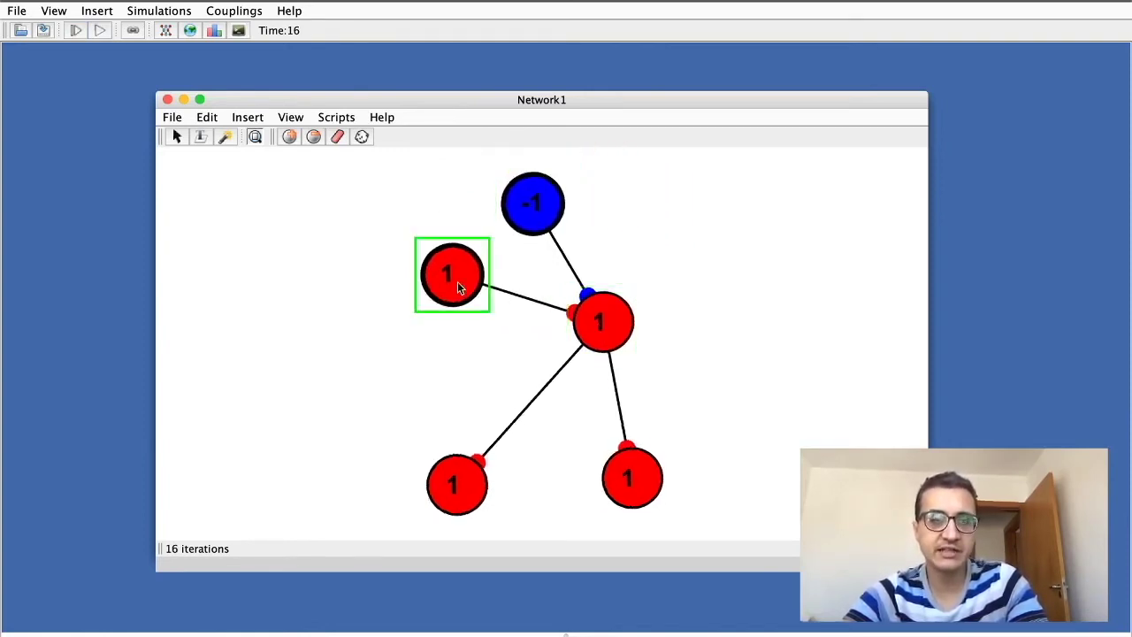
left_click_drag(459, 286, 275, 372)
left_click_drag(644, 204, 328, 205)
left_click_drag(698, 321, 761, 256)
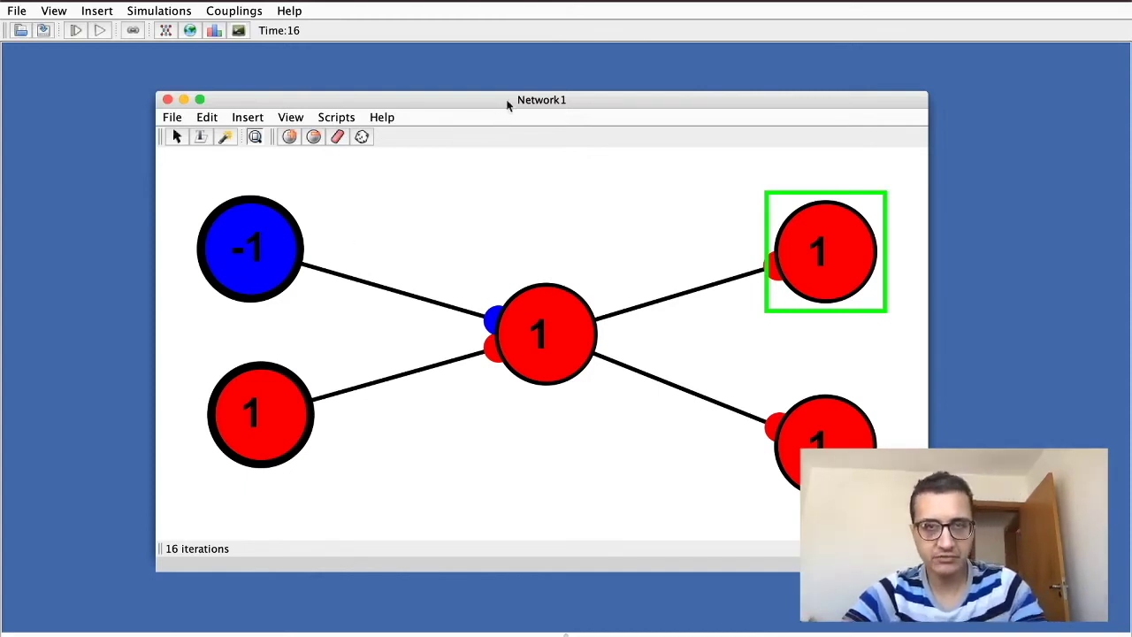
left_click_drag(508, 99, 487, 89)
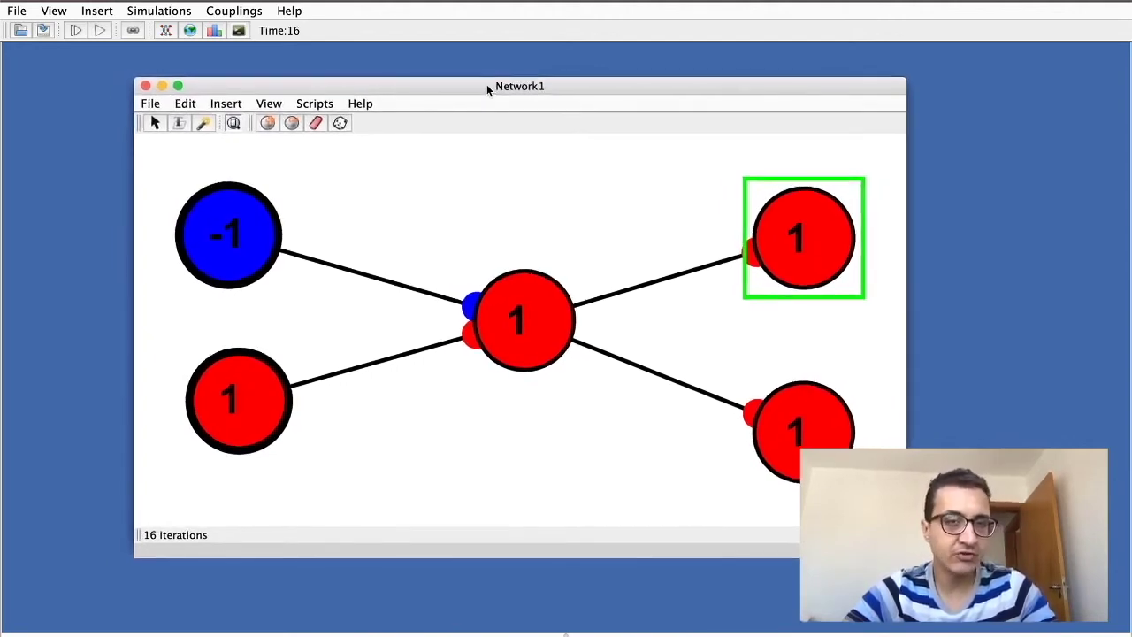
Delete all five neurons to empty the network
left_click(836, 421)
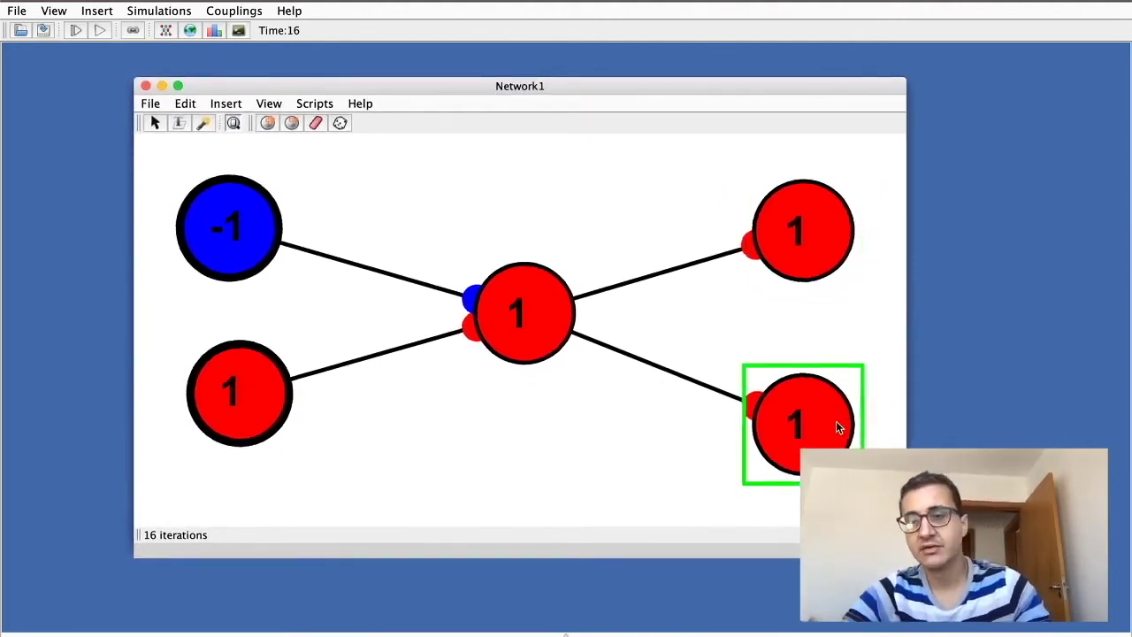
key("Delete")
left_click(830, 255)
key("Delete")
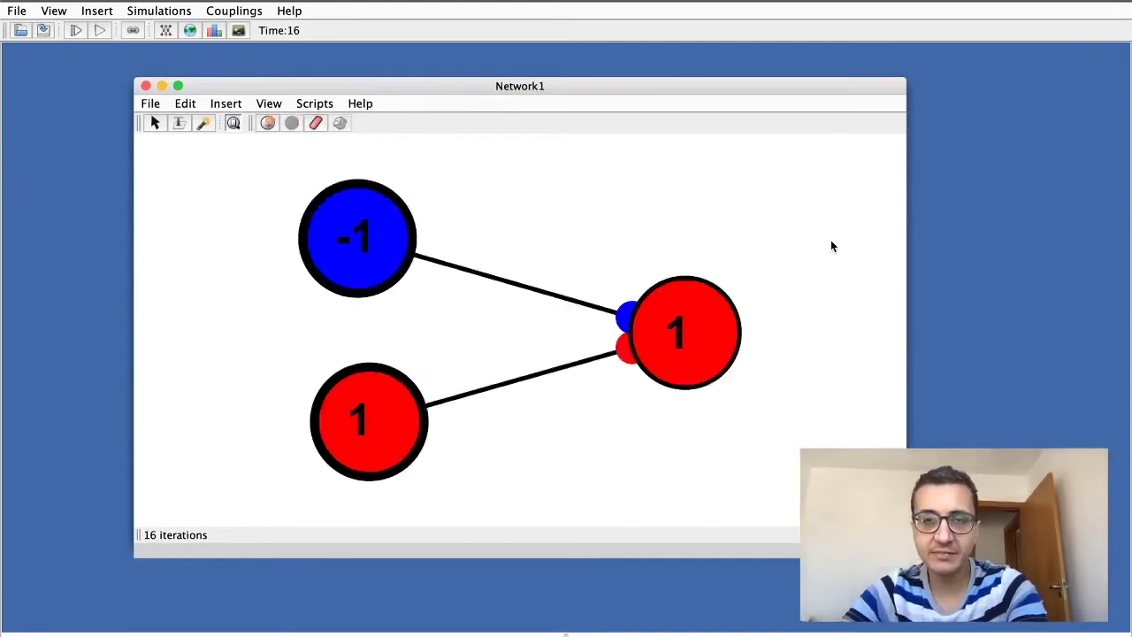
left_click(713, 331)
key("Delete")
left_click(526, 411)
key("Delete")
left_click(526, 296)
key("Delete")
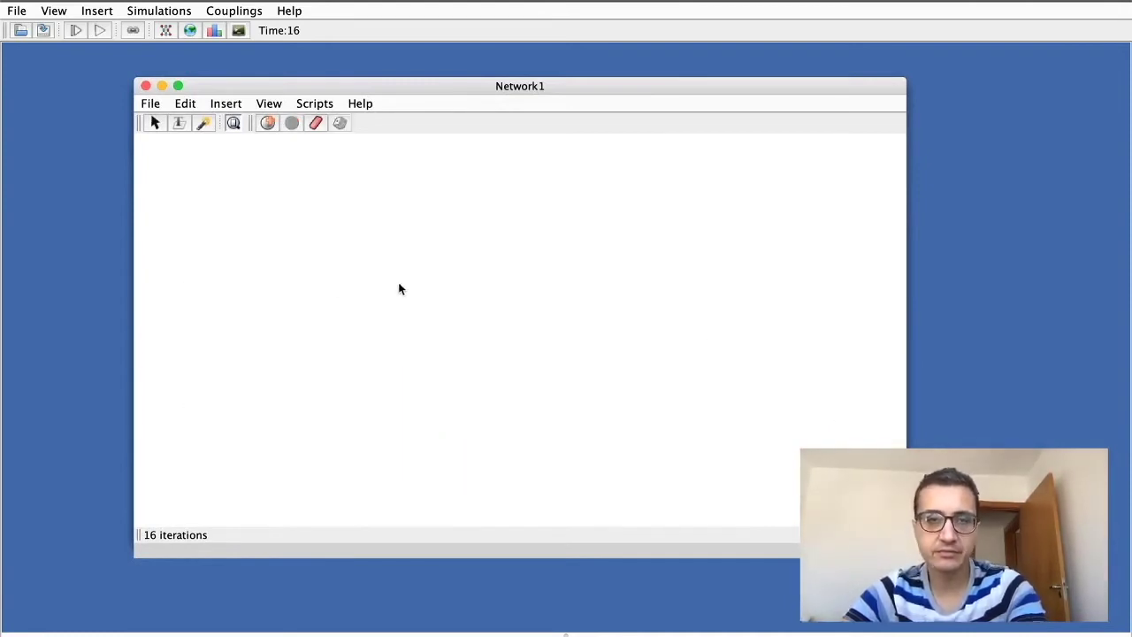
Add three new neurons to the empty network
key("p")
key("p")
key("p")
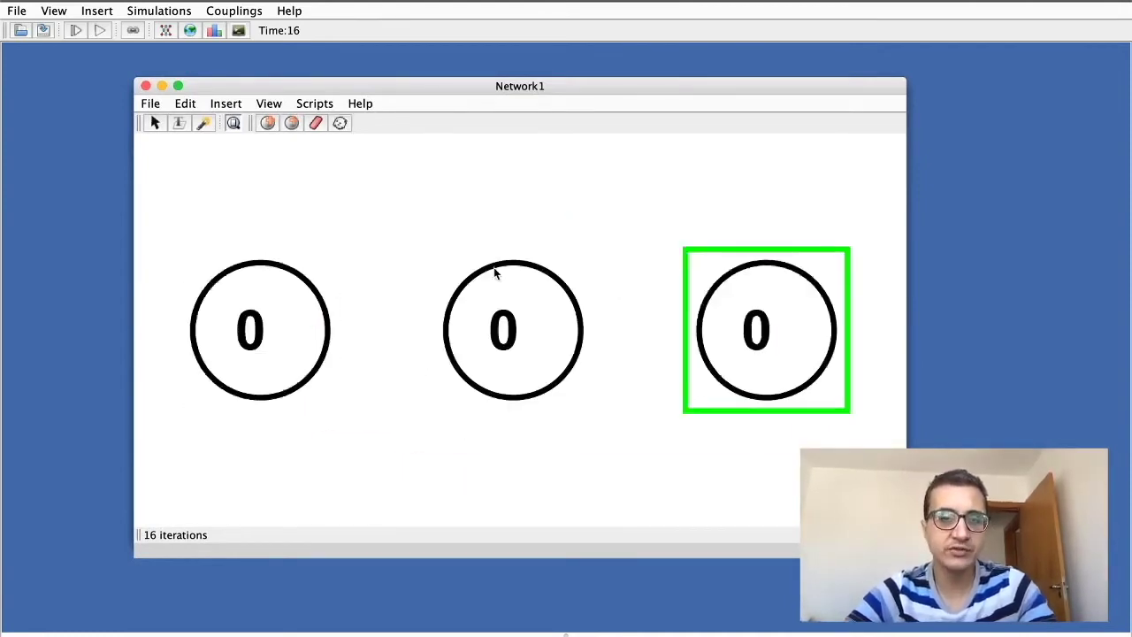
Arrange the three neurons as a triangle, with two stacked on the left and the third centred to their right
left_click_drag(496, 270, 414, 224)
left_click_drag(287, 364, 374, 430)
left_click_drag(450, 253, 401, 230)
left_click_drag(693, 372, 607, 345)
left_click_drag(353, 427, 357, 449)
left_click(424, 237)
left_click_drag(425, 236, 422, 225)
left_click(425, 447)
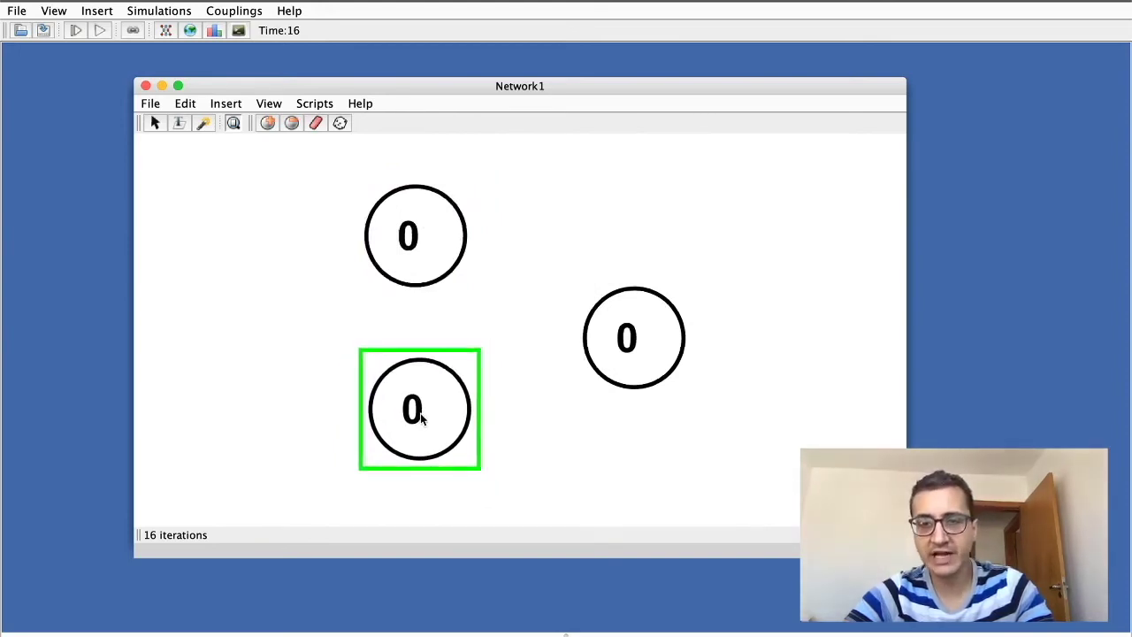